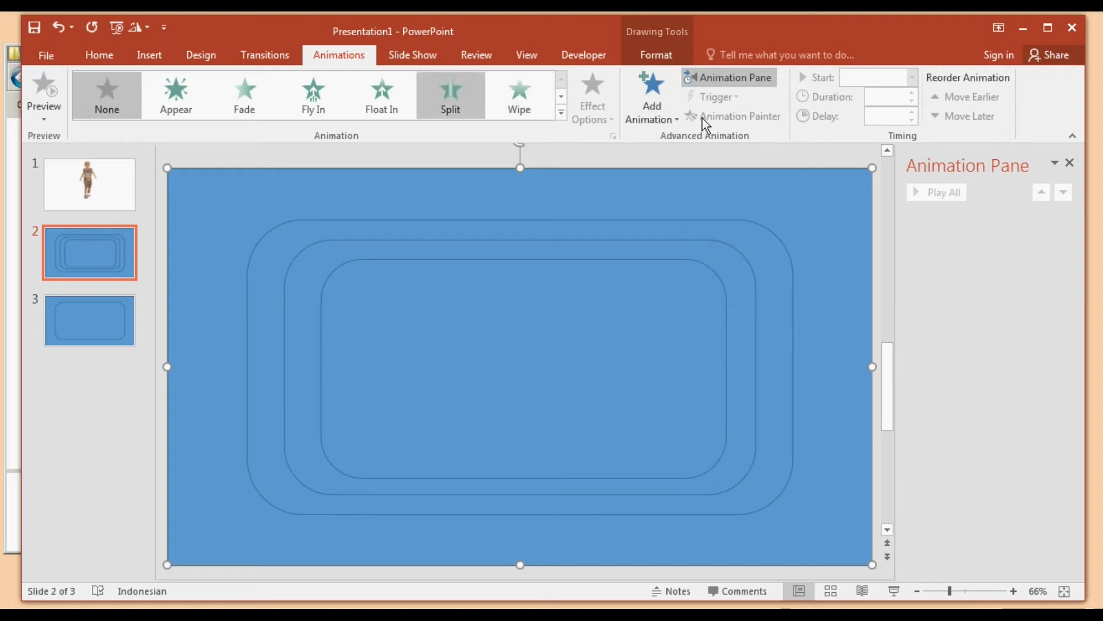
# Step: Apply the Grow/Shrink emphasis animation to the selected frame around the innermost rectangle and make it start with previous
pyautogui.click(562, 112)
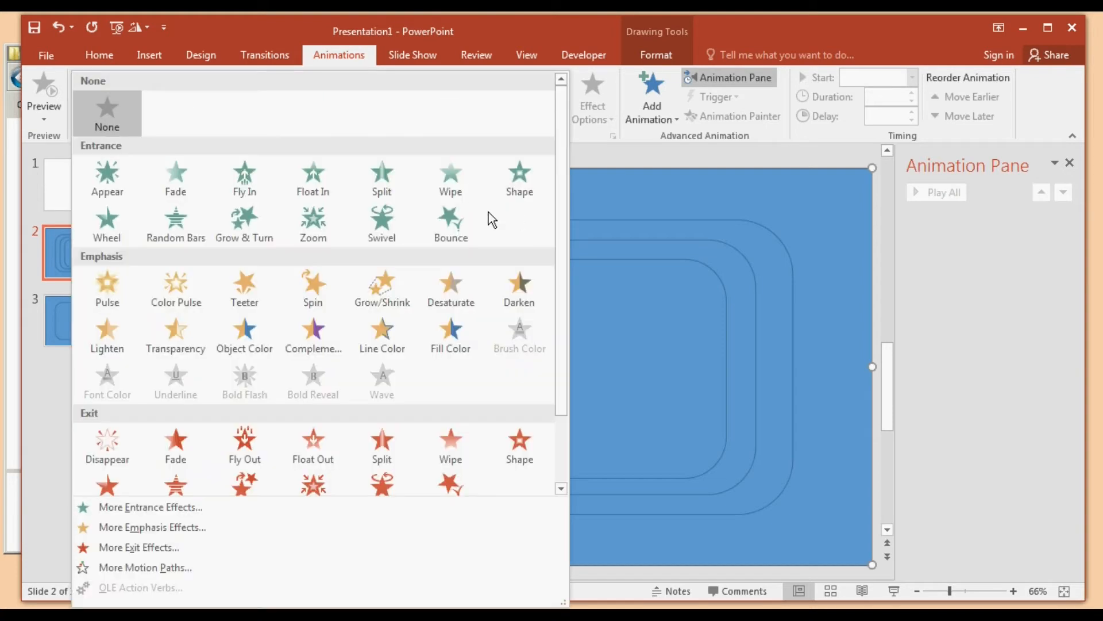
pyautogui.click(385, 295)
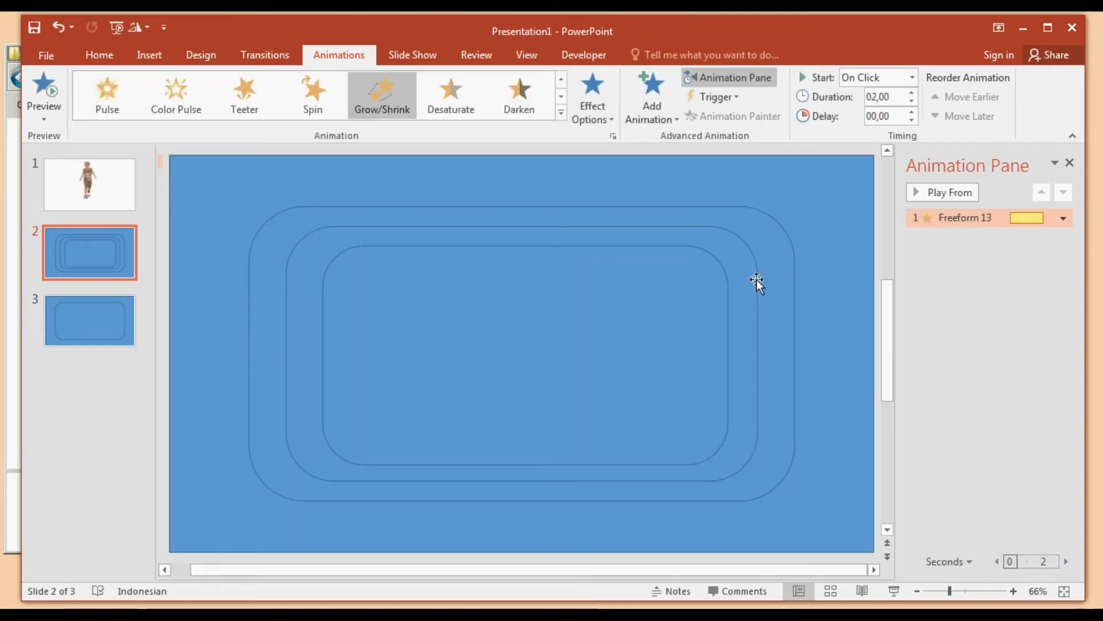
pyautogui.moveTo(895, 298); pyautogui.dragTo(864, 297)
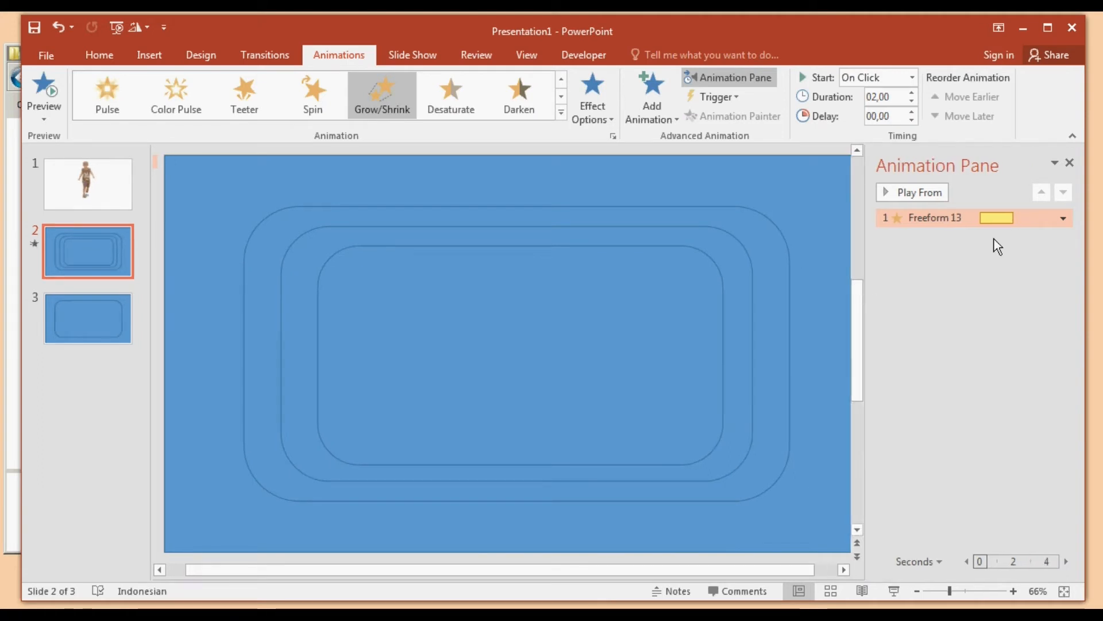
pyautogui.click(1064, 218)
pyautogui.click(1030, 255)
# Step: Set the duration of the Grow/Shrink animation to 1 seconds (Fast) in its timing options
pyautogui.click(1063, 217)
pyautogui.click(995, 313)
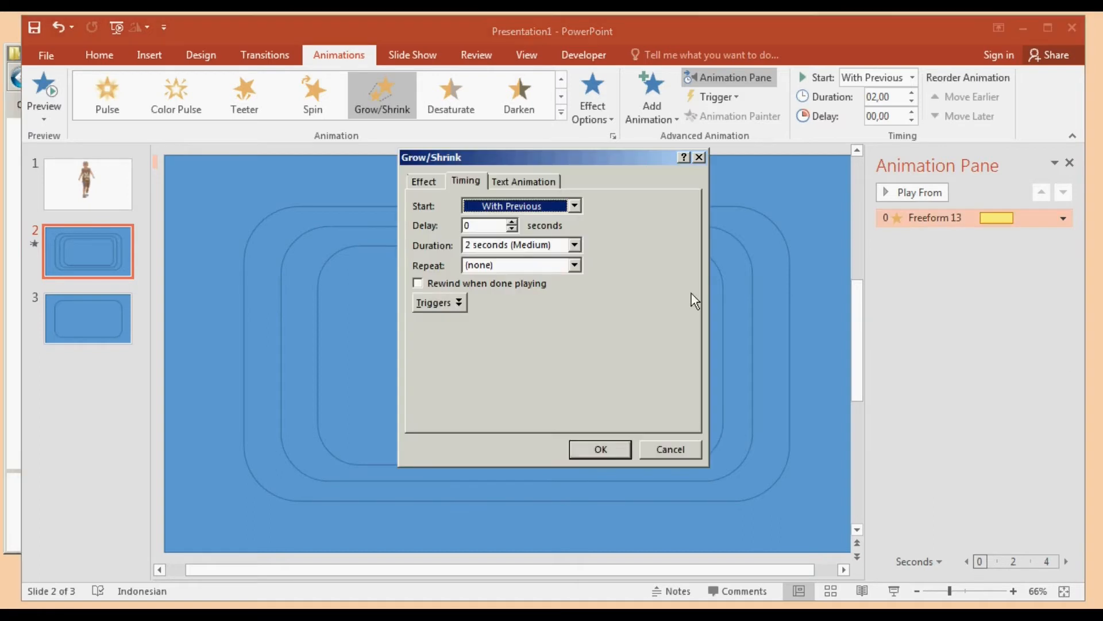
pyautogui.click(574, 244)
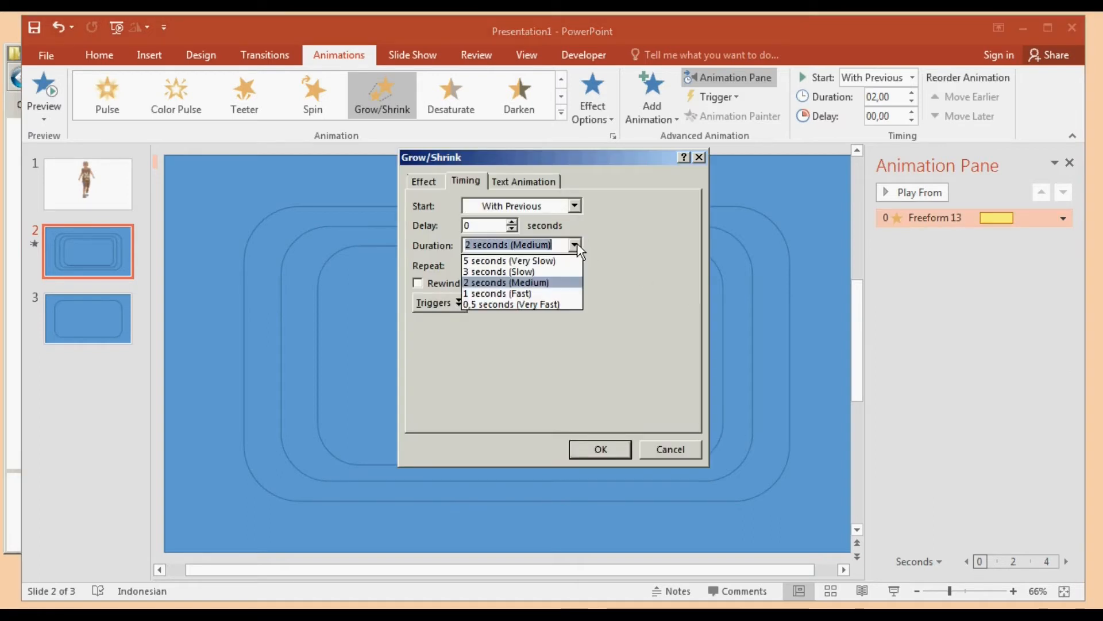
pyautogui.click(525, 293)
# Step: Set a custom Grow/Shrink size of 108% for the animation
pyautogui.click(424, 182)
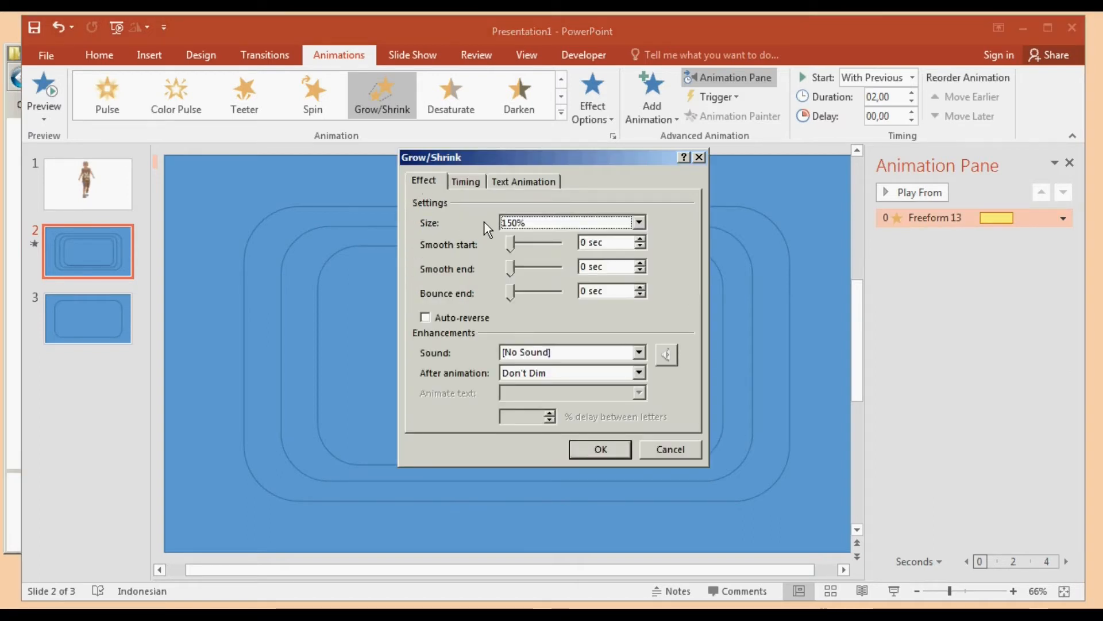
pyautogui.click(639, 221)
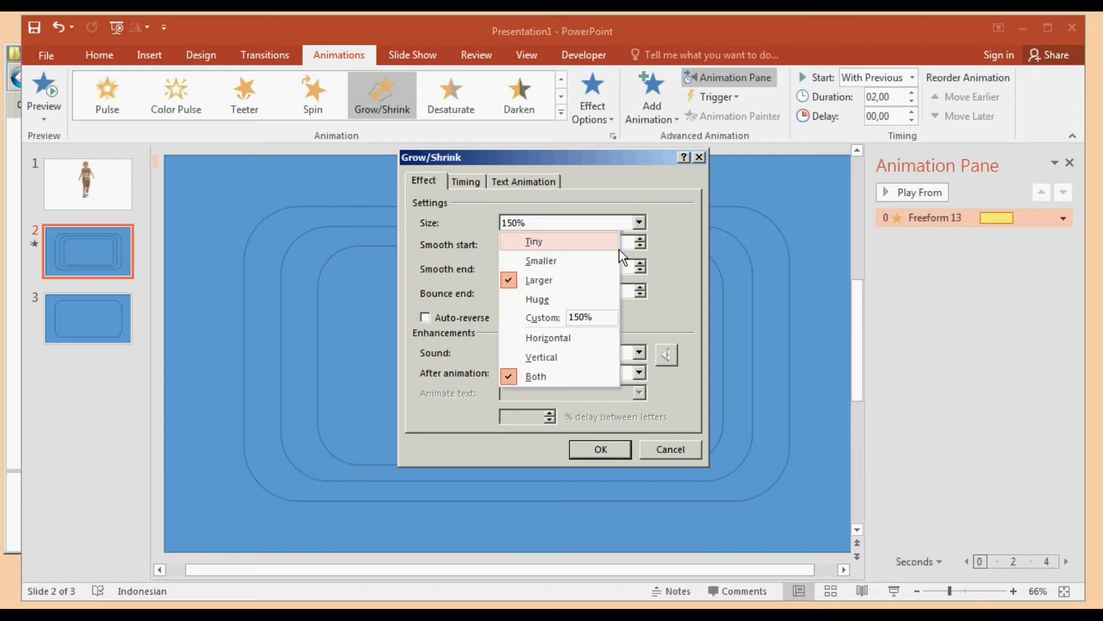
pyautogui.click(582, 317)
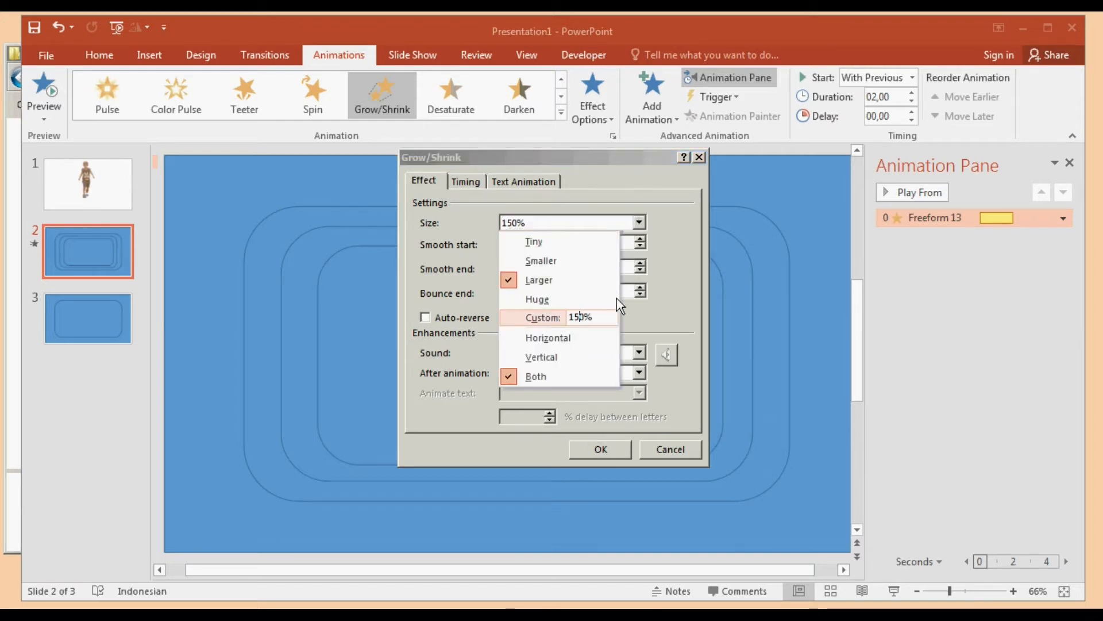
pyautogui.press('BackSpace')
pyautogui.press('BackSpace')
pyautogui.press('BackSpace')
pyautogui.write('08')
pyautogui.press('Return')
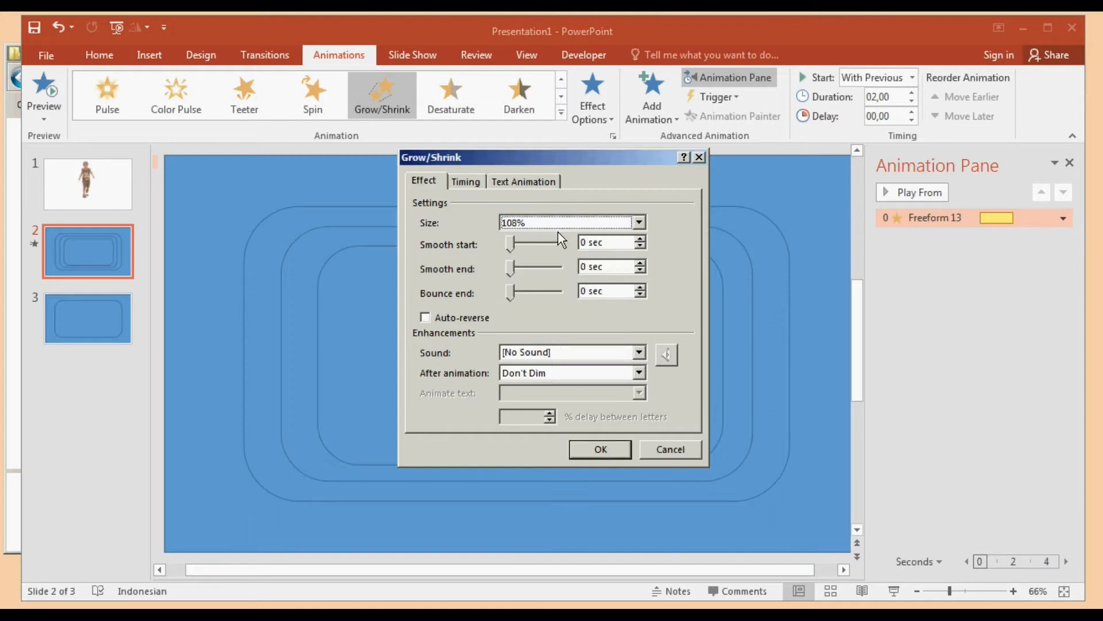
# Step: Turn on auto-reverse with a smooth start of 0,5 sec and a smooth end of 0,45 sec, and apply the settings
pyautogui.click(464, 317)
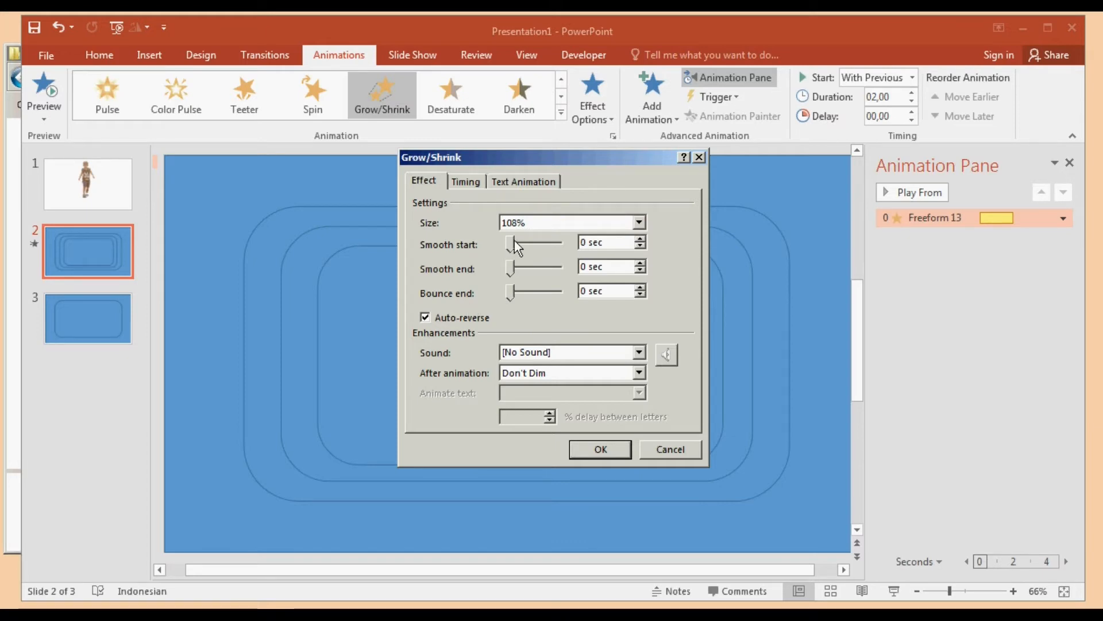
pyautogui.moveTo(512, 241); pyautogui.dragTo(535, 245)
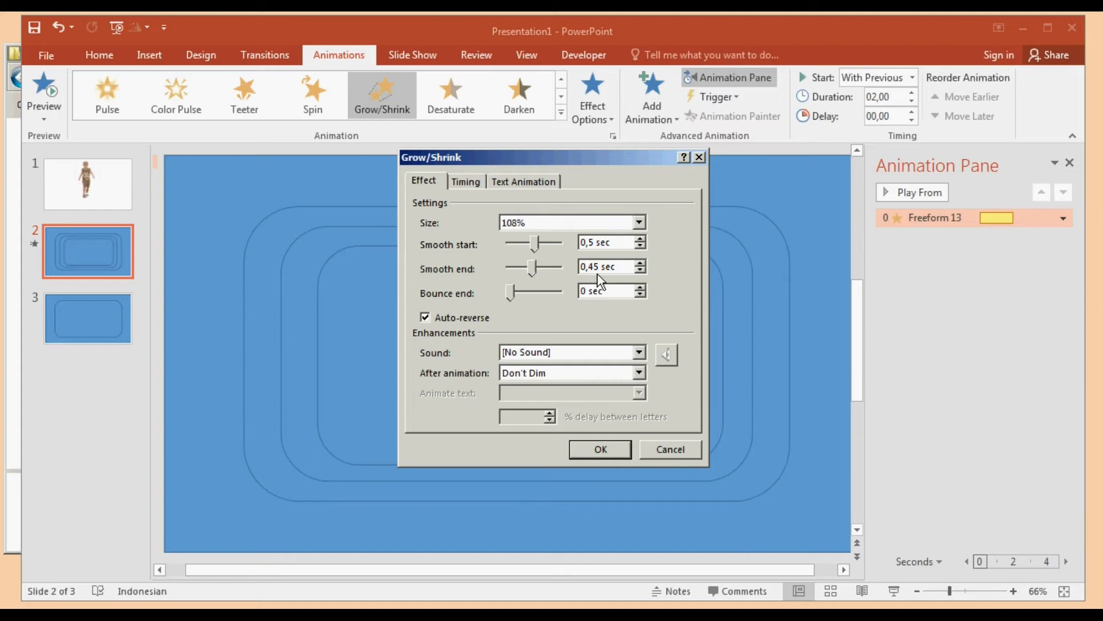
pyautogui.click(607, 449)
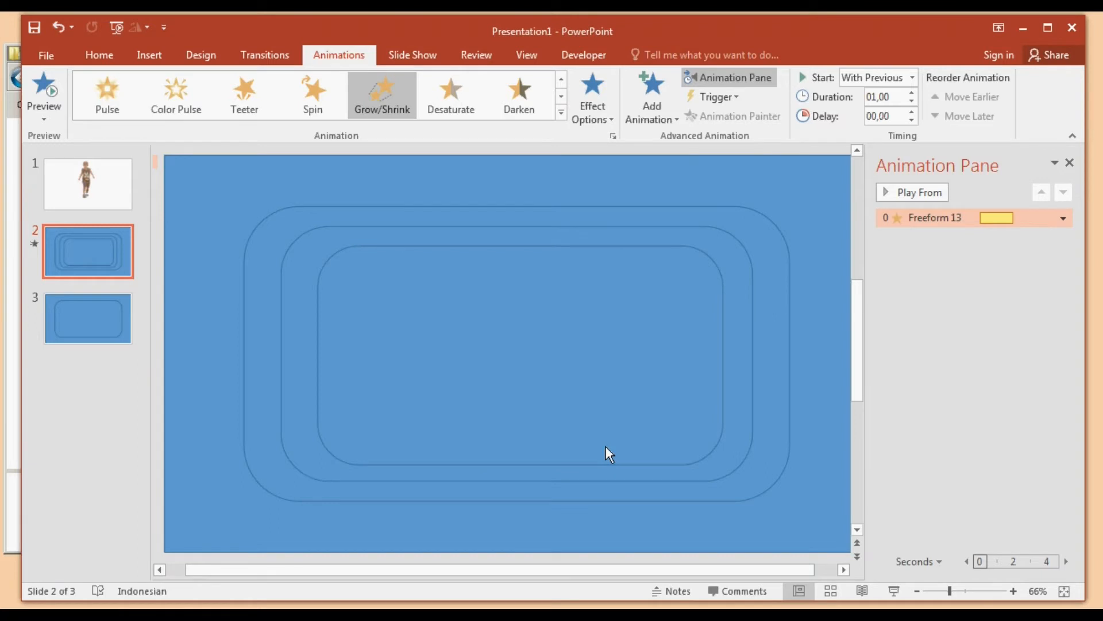
# Step: Copy the animation of the innermost frame (Freeform 13) onto the middle frame with Animation Painter
pyautogui.click(735, 323)
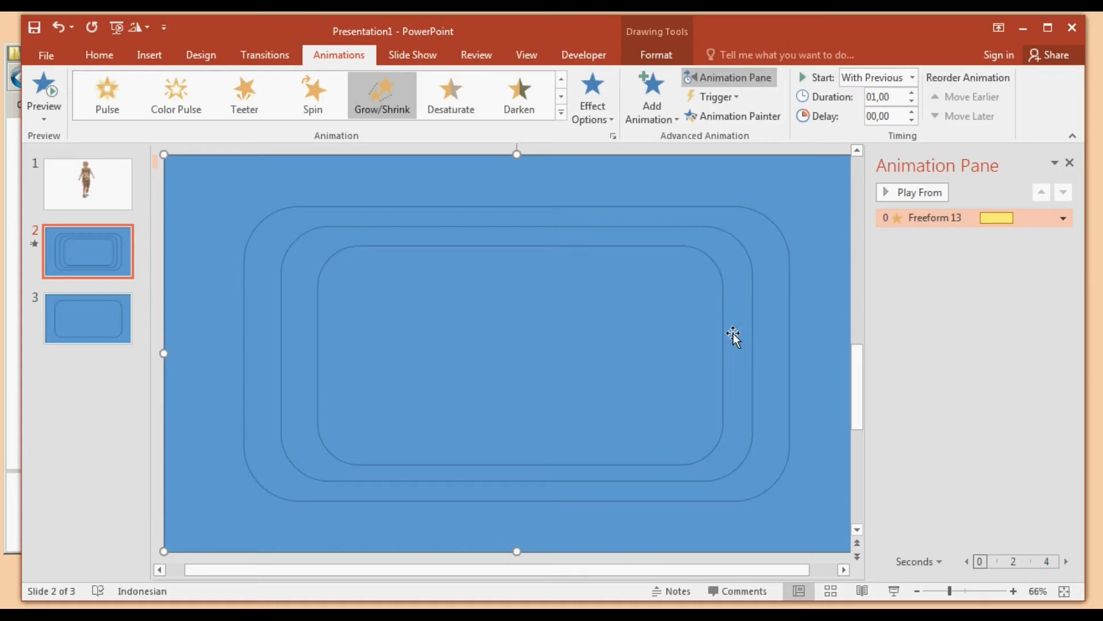
pyautogui.click(734, 118)
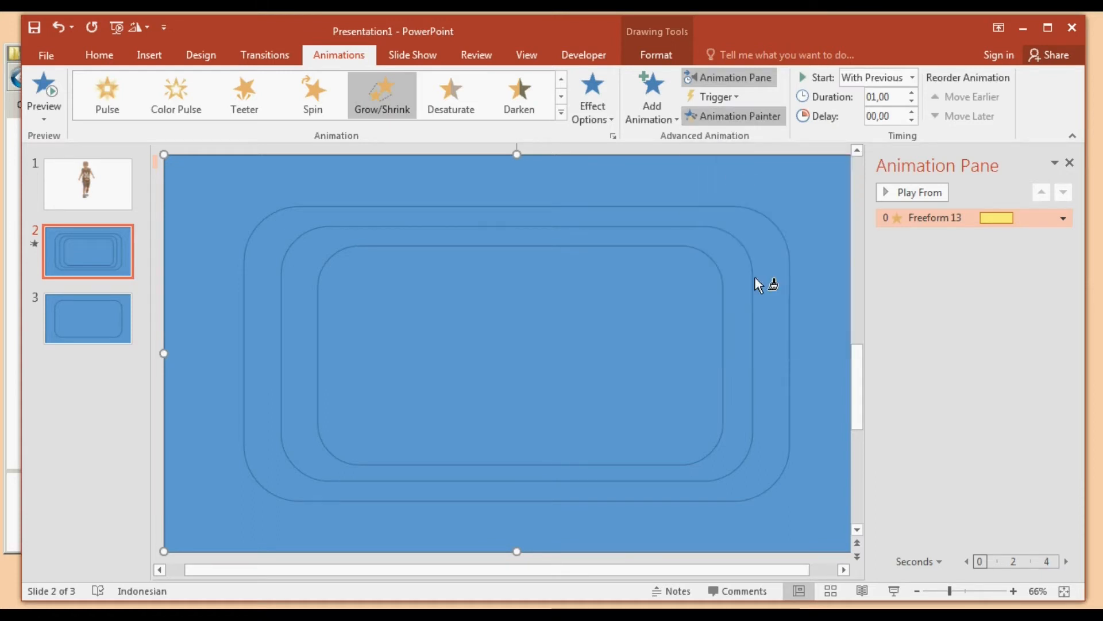
pyautogui.click(767, 312)
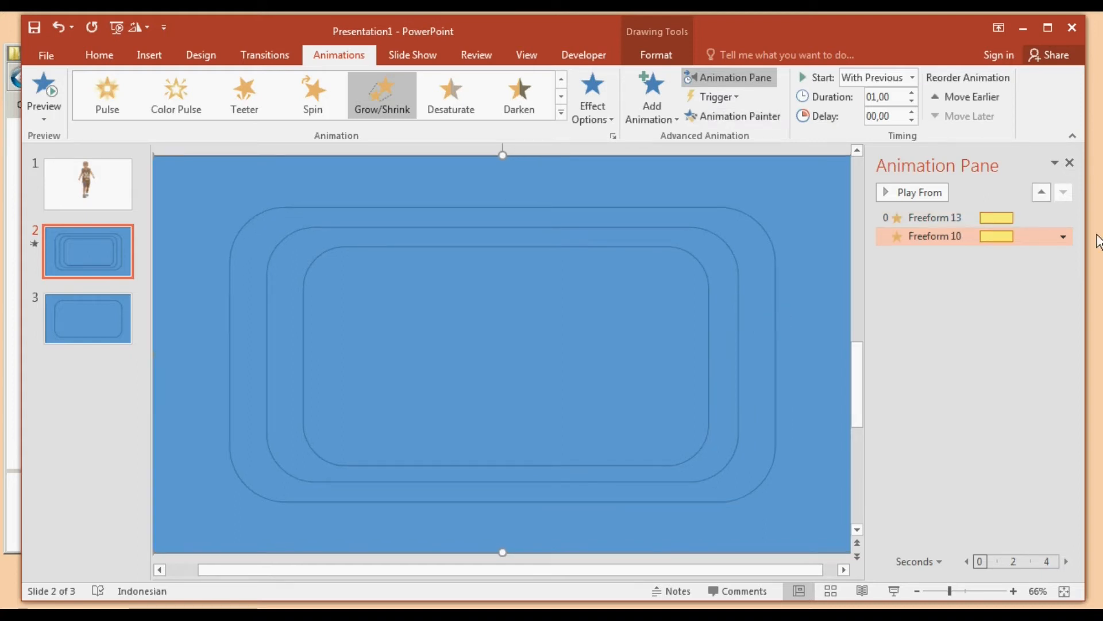
# Step: Set the custom Grow/Shrink size of the middle frame's animation (Freeform 10) to 106%
pyautogui.click(1063, 236)
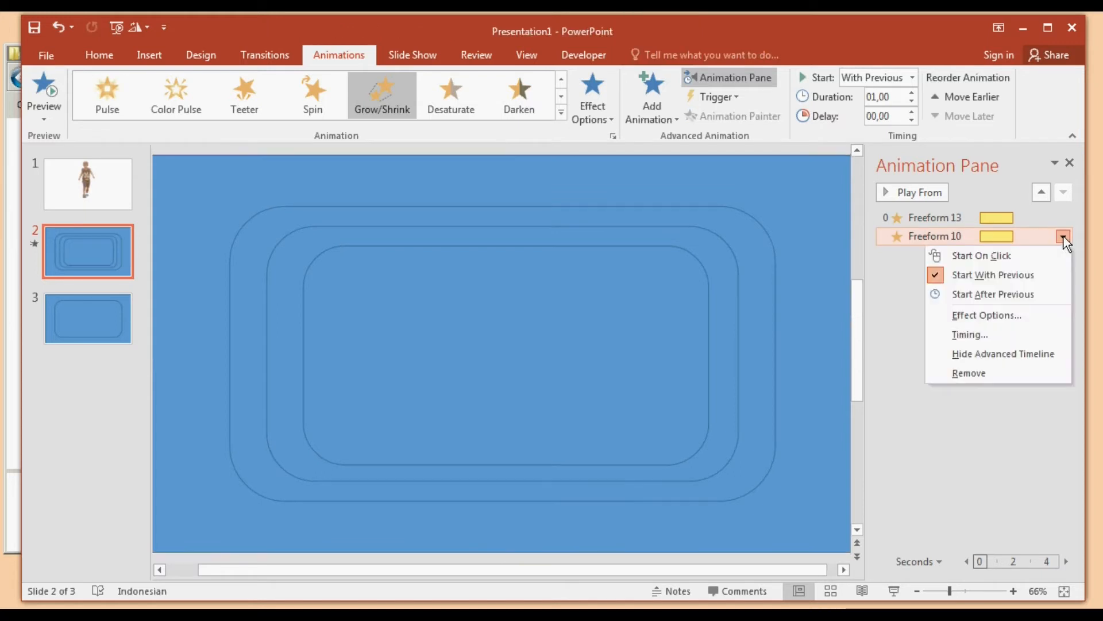
pyautogui.click(980, 336)
pyautogui.click(431, 184)
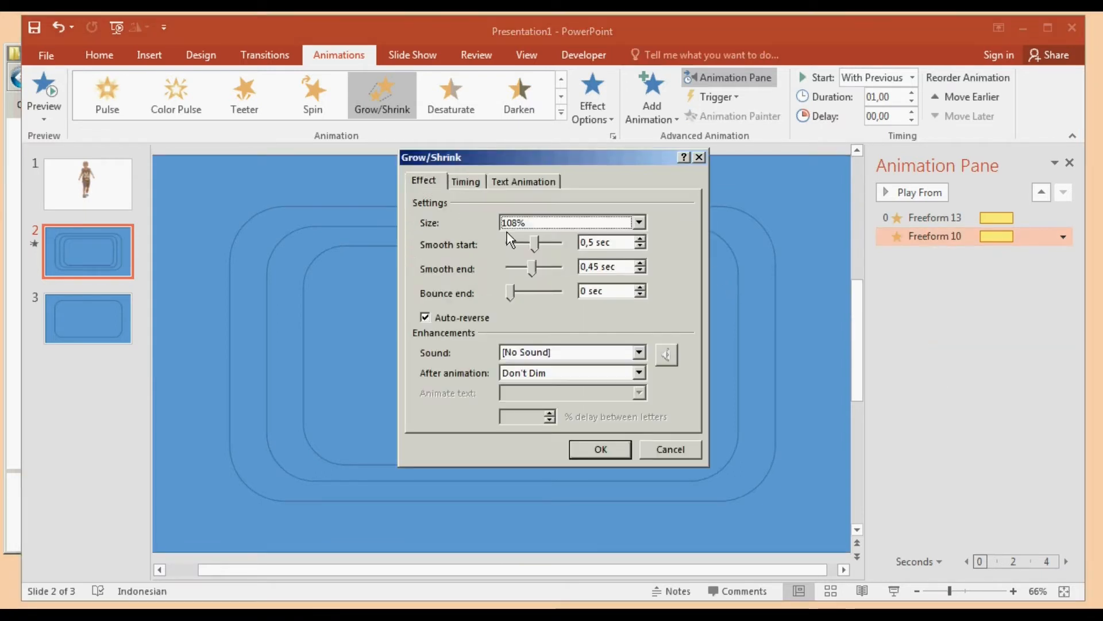
pyautogui.click(639, 223)
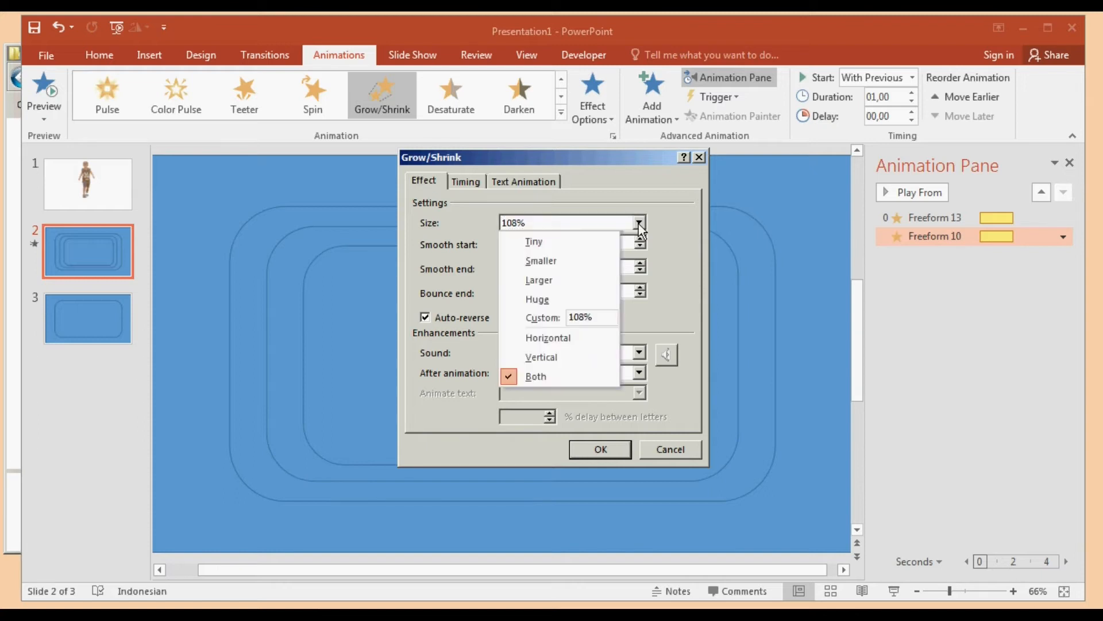
pyautogui.click(584, 317)
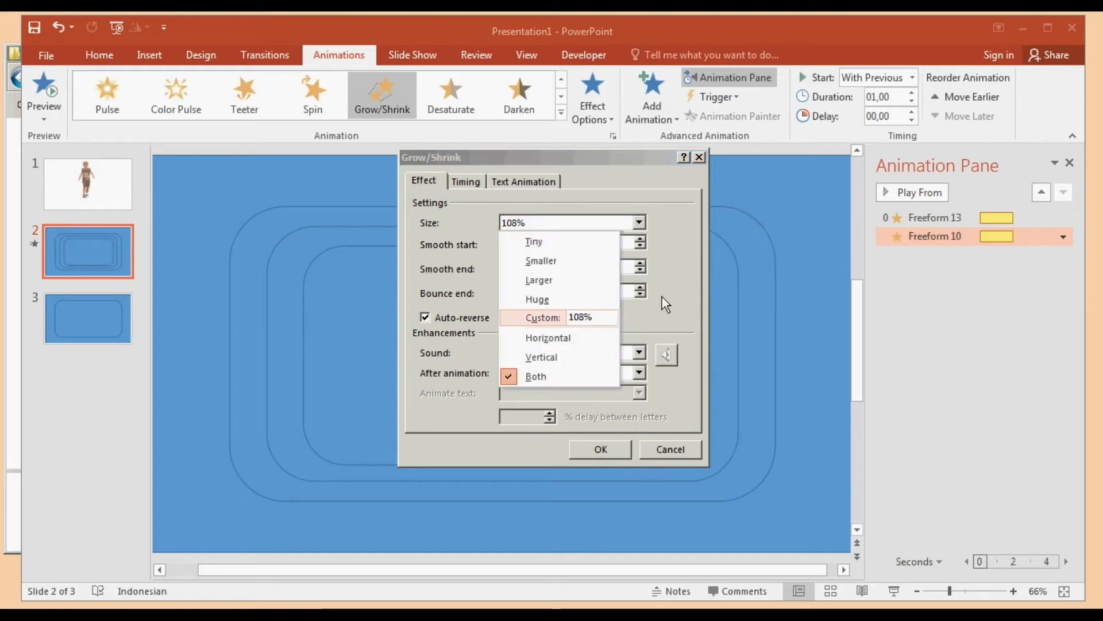
pyautogui.press('BackSpace')
pyautogui.write('6')
pyautogui.press('Return')
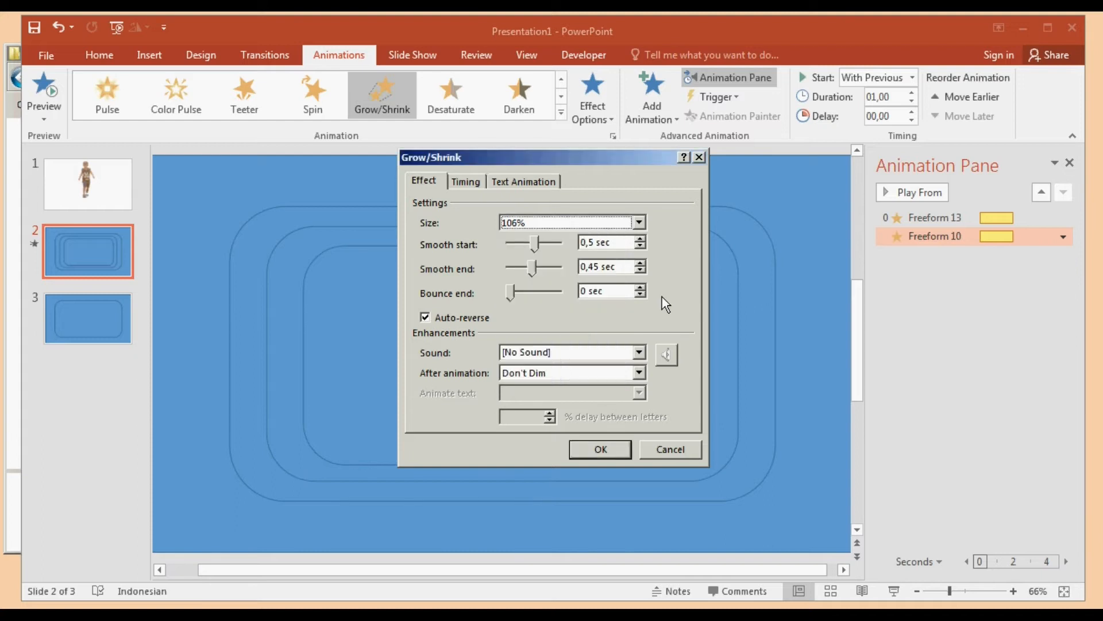
pyautogui.click(603, 448)
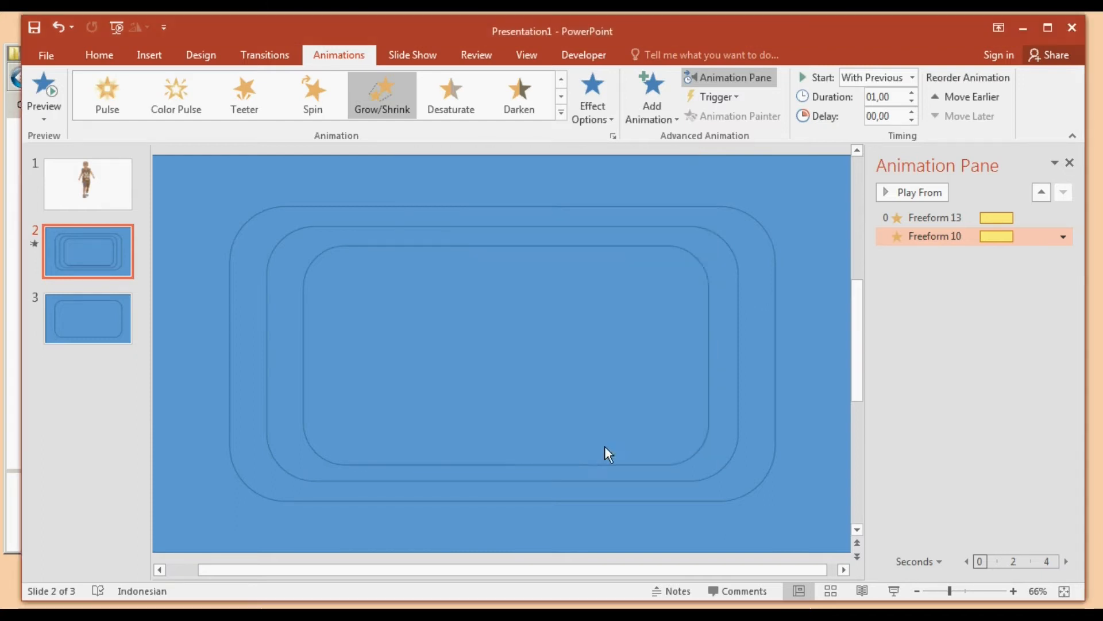
# Step: Copy the middle frame's animation onto the outermost frame with Animation Painter
pyautogui.click(750, 297)
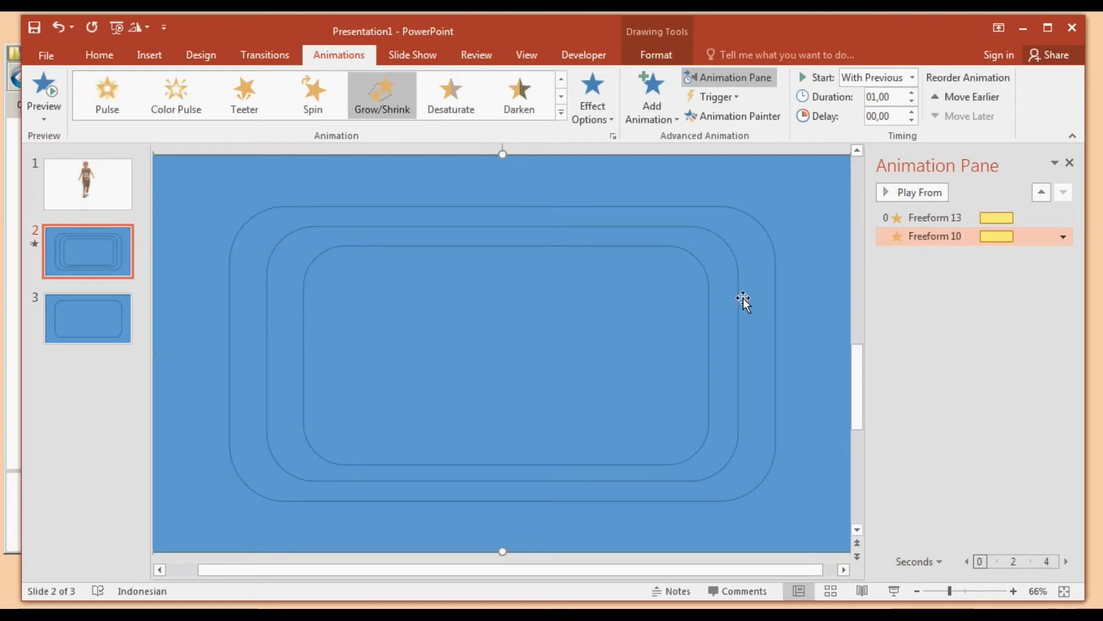
pyautogui.click(725, 118)
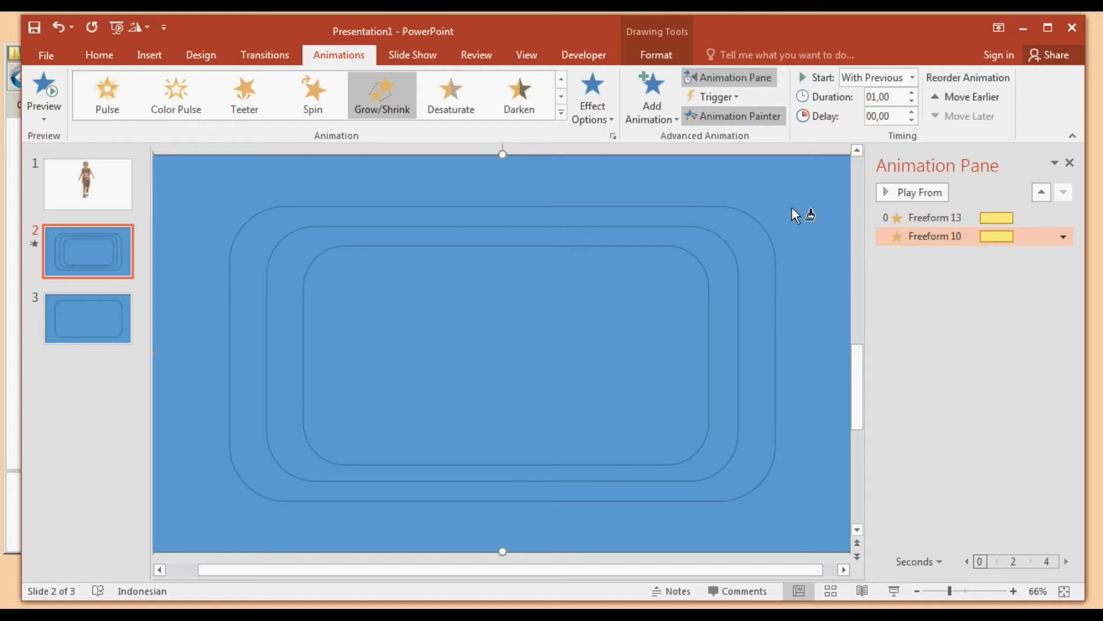
pyautogui.click(806, 236)
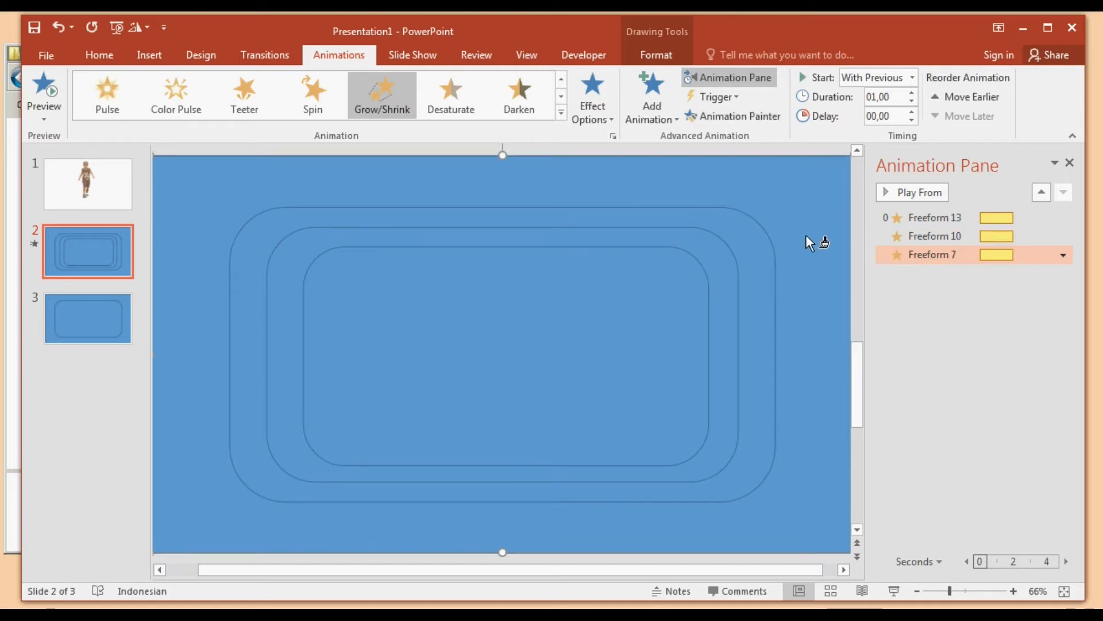
# Step: Set the custom Grow/Shrink size of the outermost frame's animation (Freeform 7) to 104%
pyautogui.click(1063, 254)
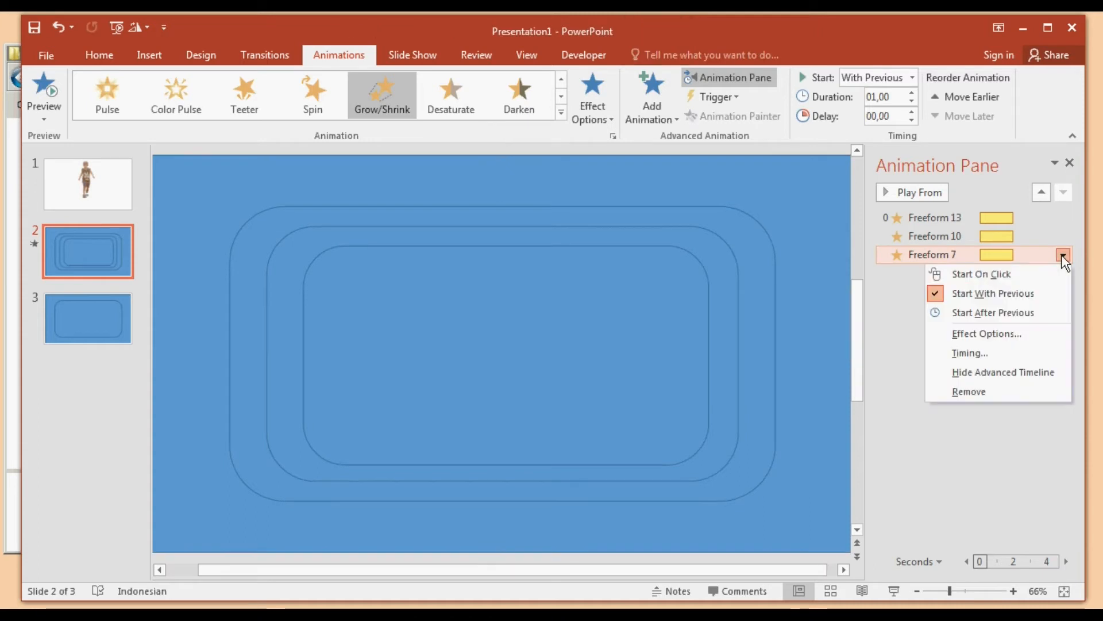
pyautogui.click(984, 332)
pyautogui.click(640, 223)
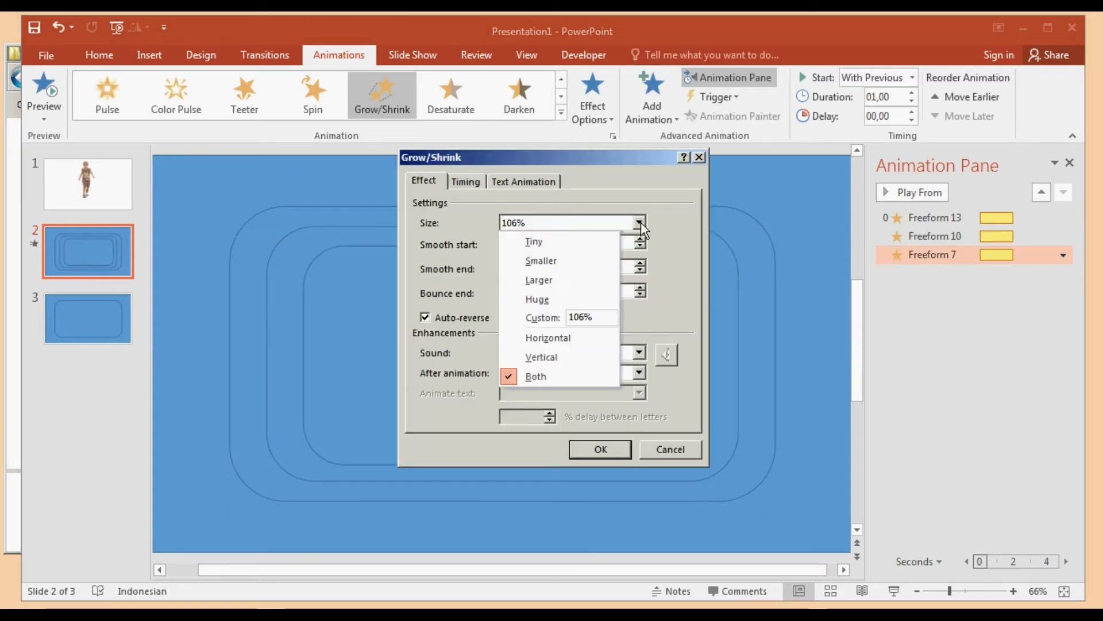
pyautogui.click(583, 316)
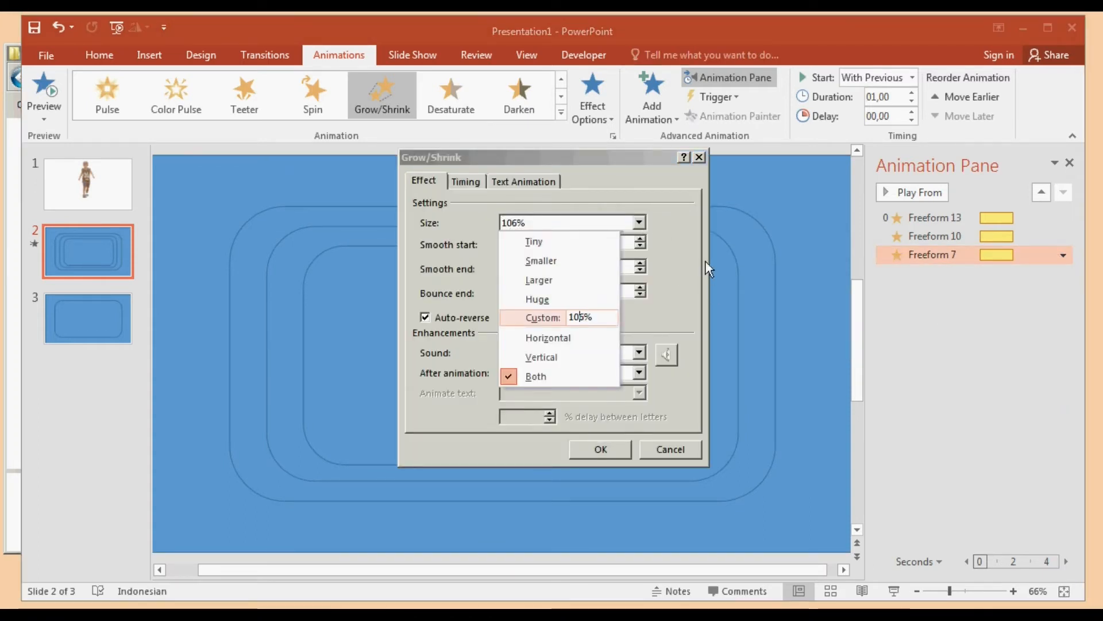
pyautogui.press('BackSpace')
pyautogui.write('4')
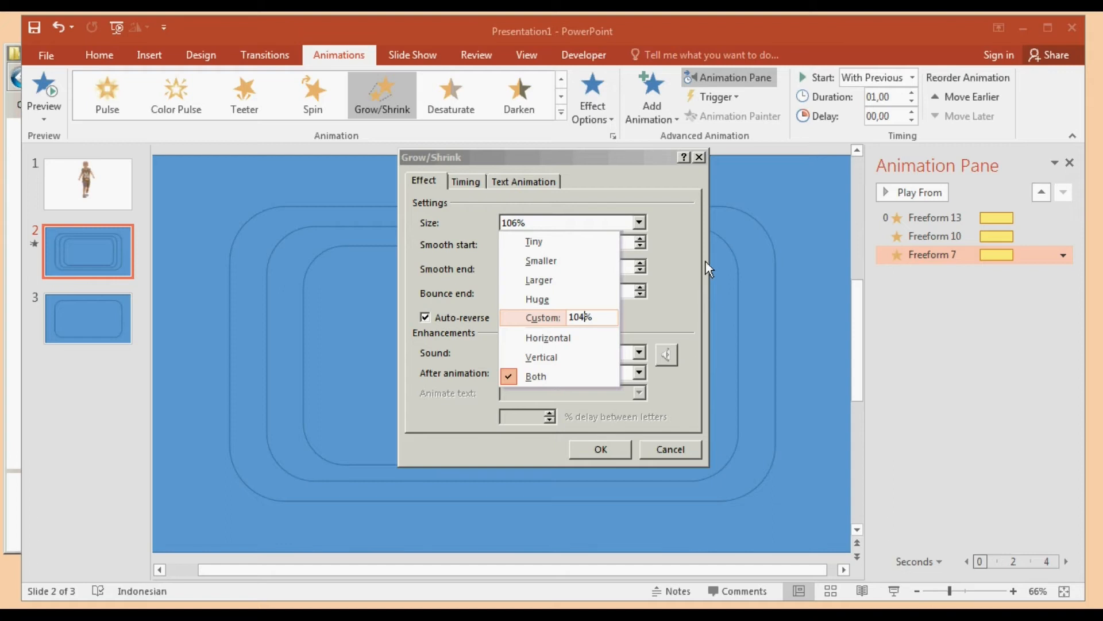
pyautogui.press('Return')
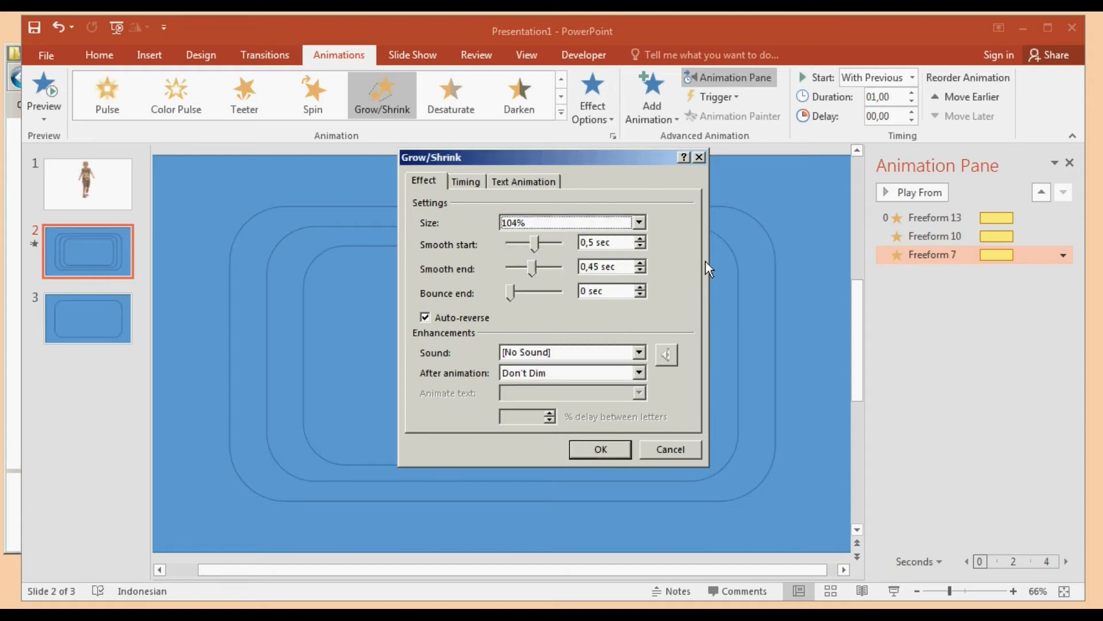
pyautogui.click(601, 448)
# Step: Copy the Freeform 13 animation onto the central rectangle with Animation Painter and move the copy to the start of the animation order
pyautogui.click(584, 323)
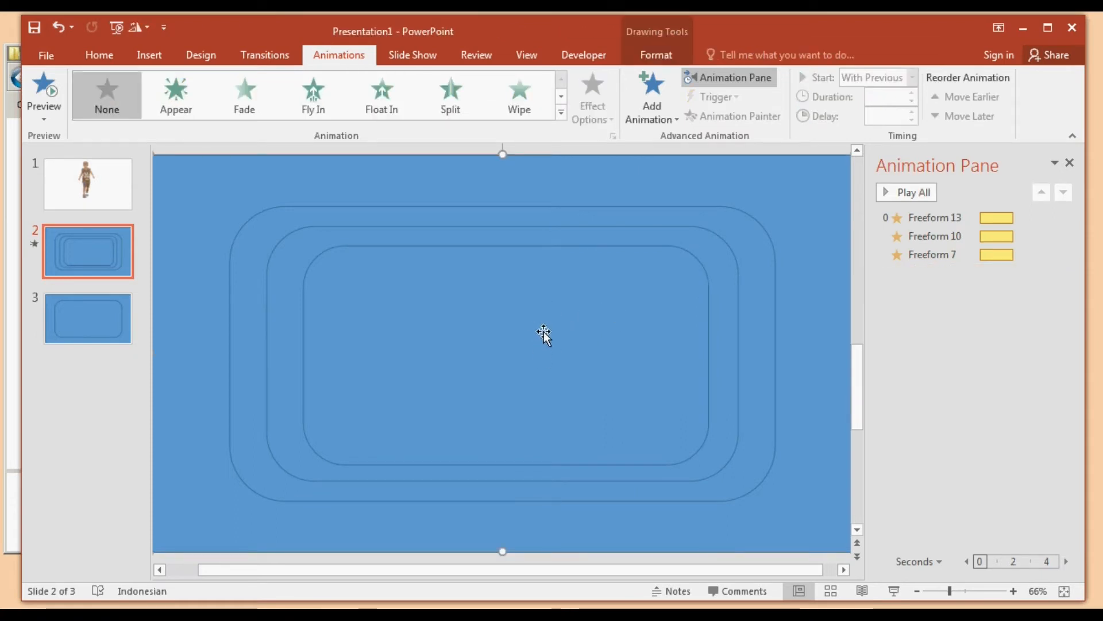
pyautogui.click(920, 218)
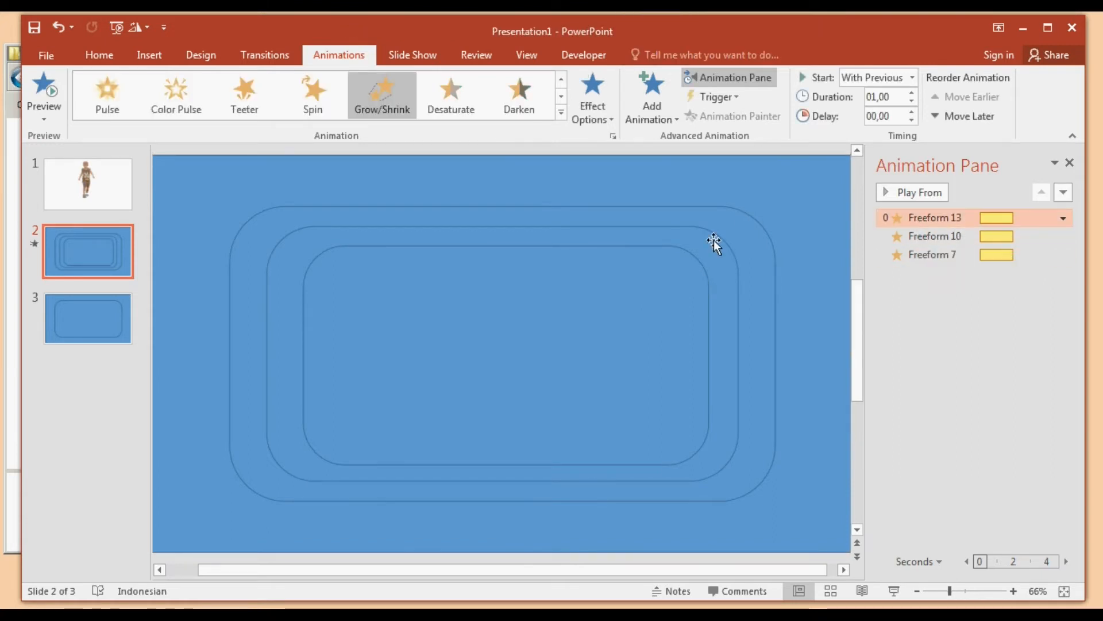
pyautogui.click(729, 279)
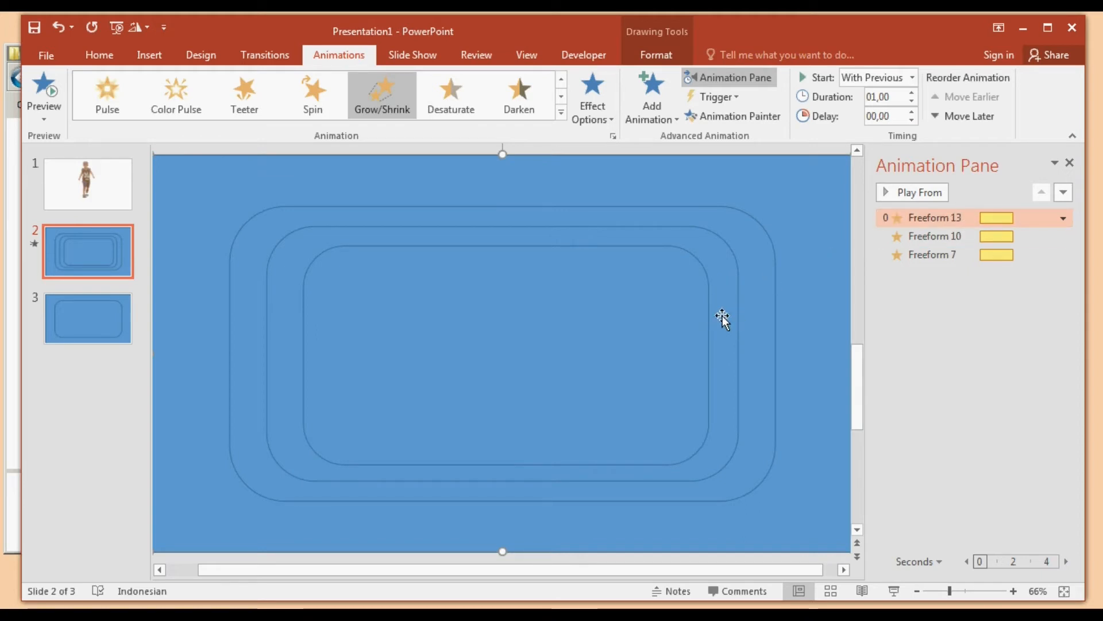
pyautogui.click(747, 115)
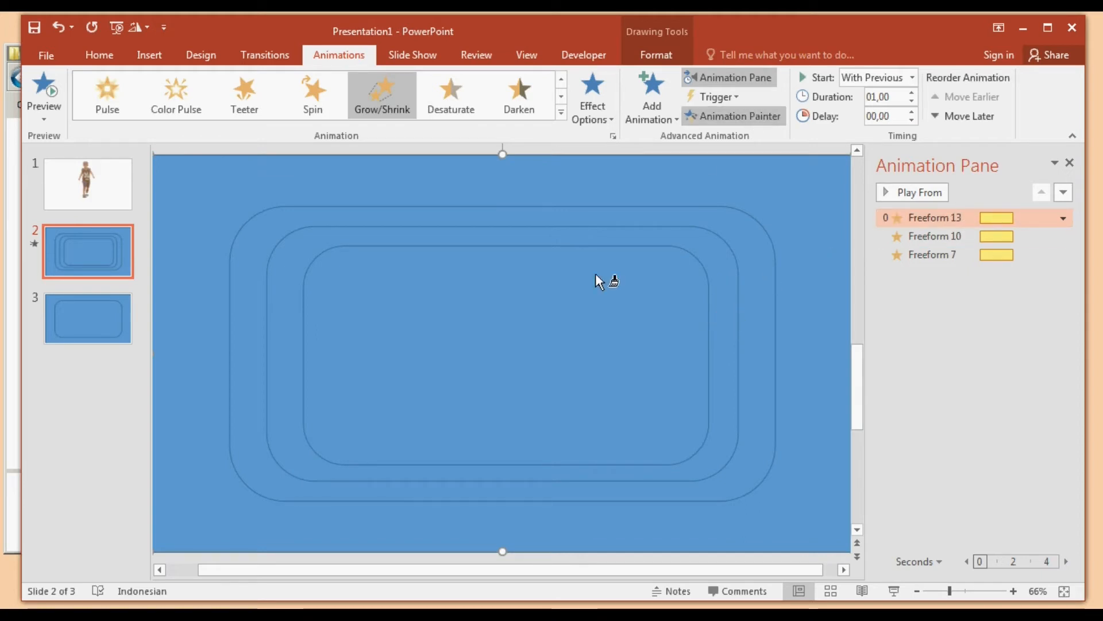
pyautogui.click(543, 307)
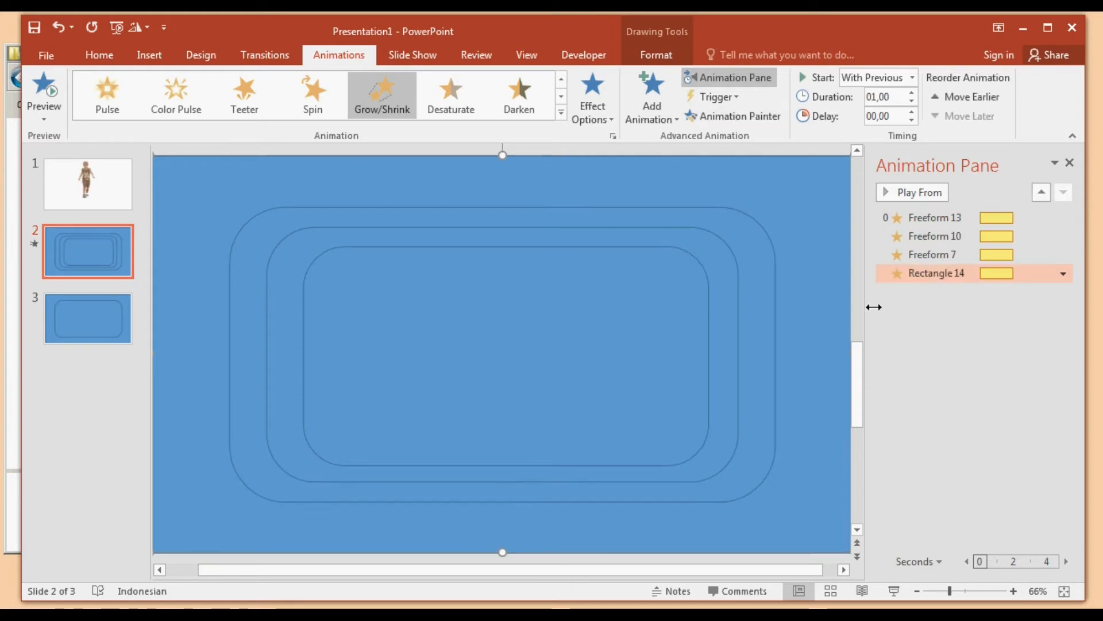
pyautogui.moveTo(916, 274); pyautogui.dragTo(929, 217)
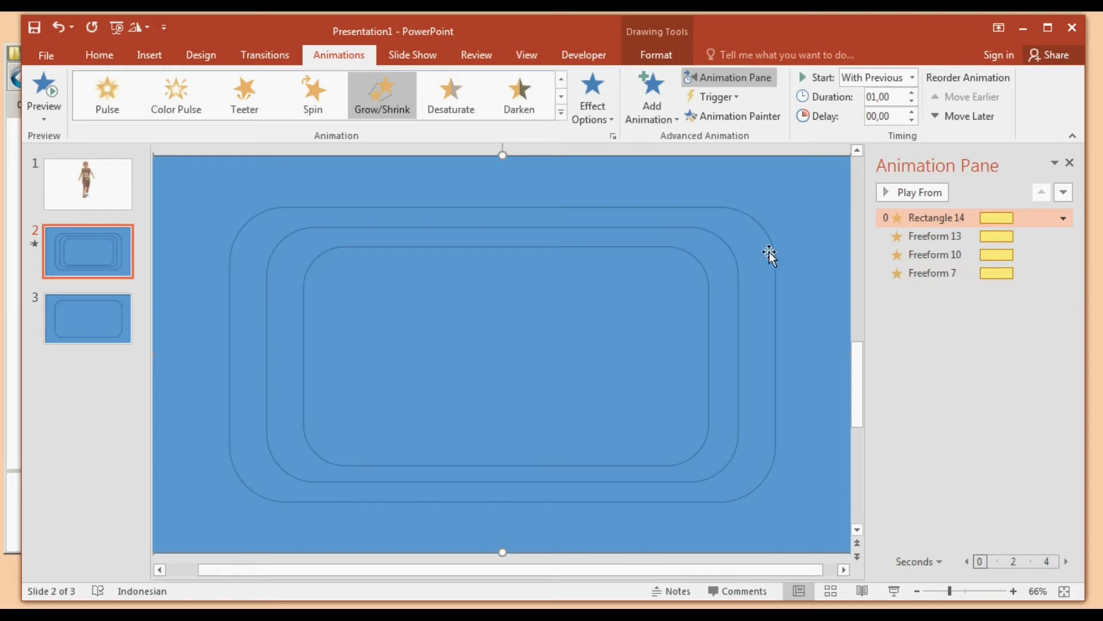
# Step: Set the custom Grow/Shrink size of the central rectangle's animation (Rectangle 14) to 110%
pyautogui.click(1058, 216)
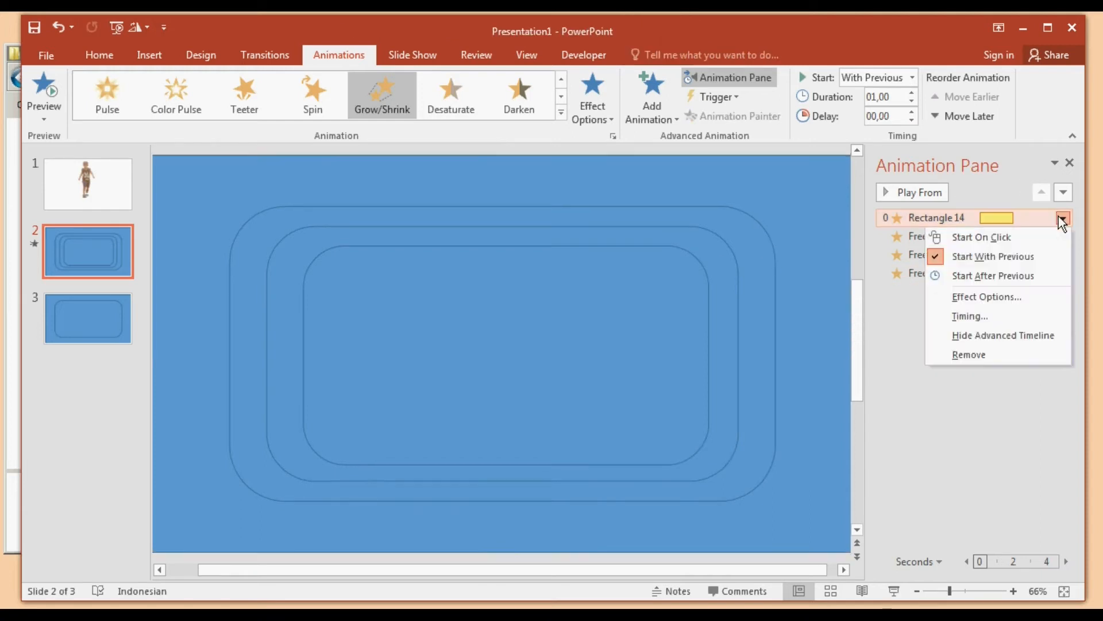
pyautogui.click(1002, 297)
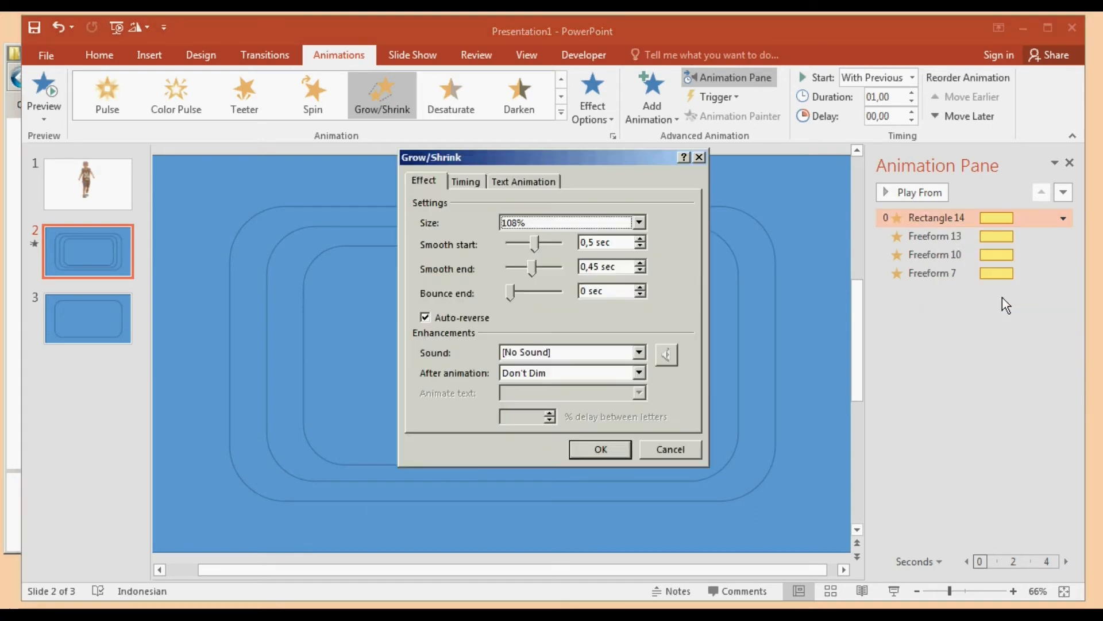
pyautogui.click(639, 223)
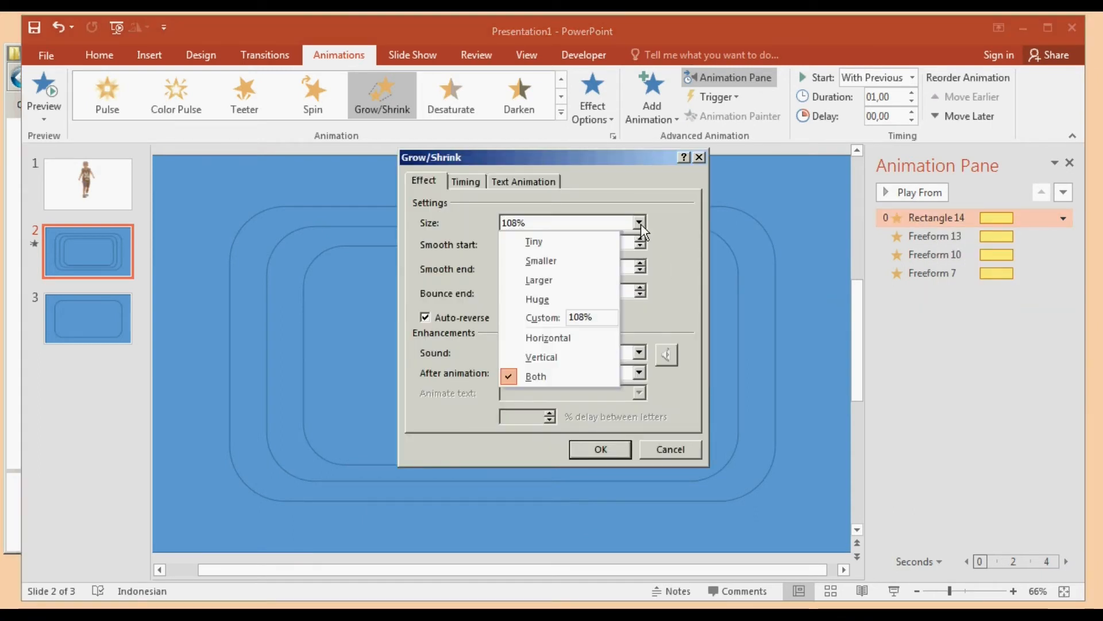
pyautogui.click(584, 317)
pyautogui.press('BackSpace')
pyautogui.press('BackSpace')
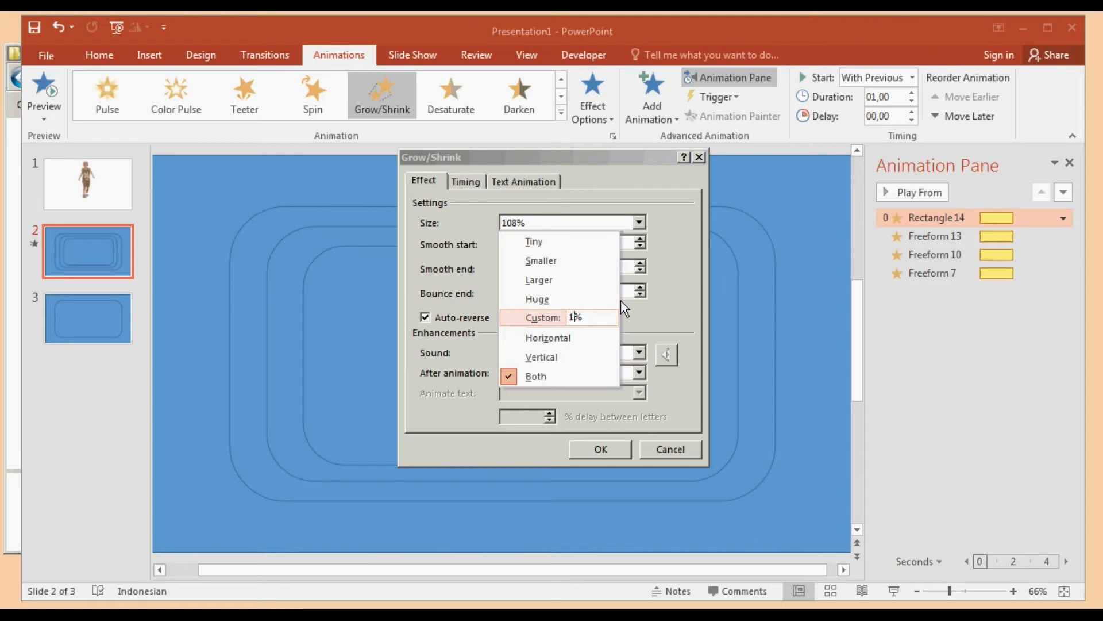
pyautogui.write('10')
pyautogui.press('Return')
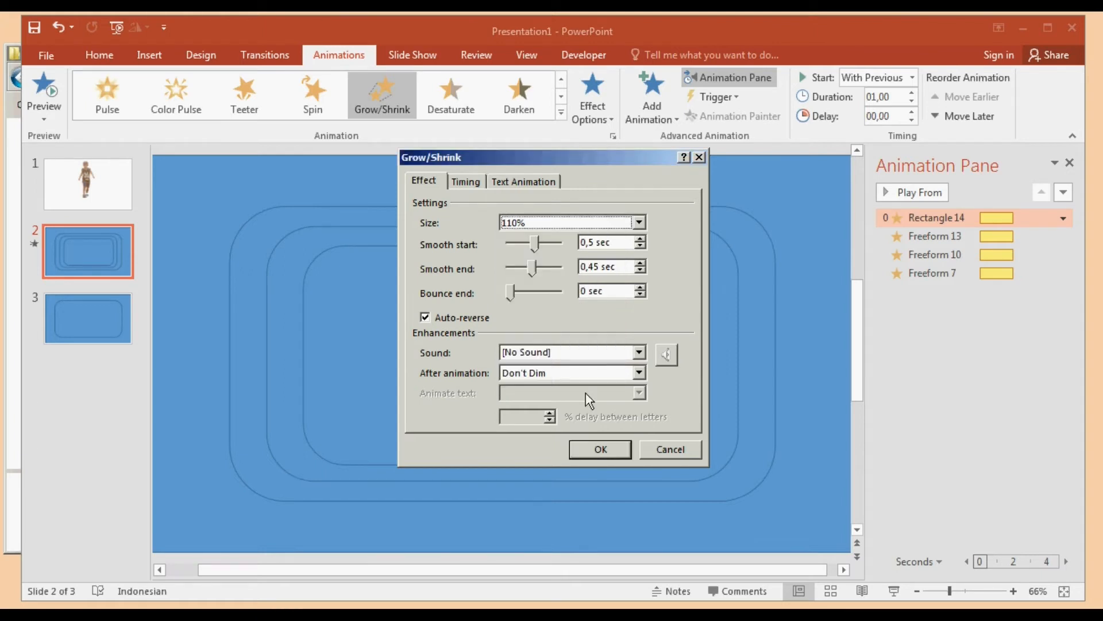
pyautogui.click(600, 448)
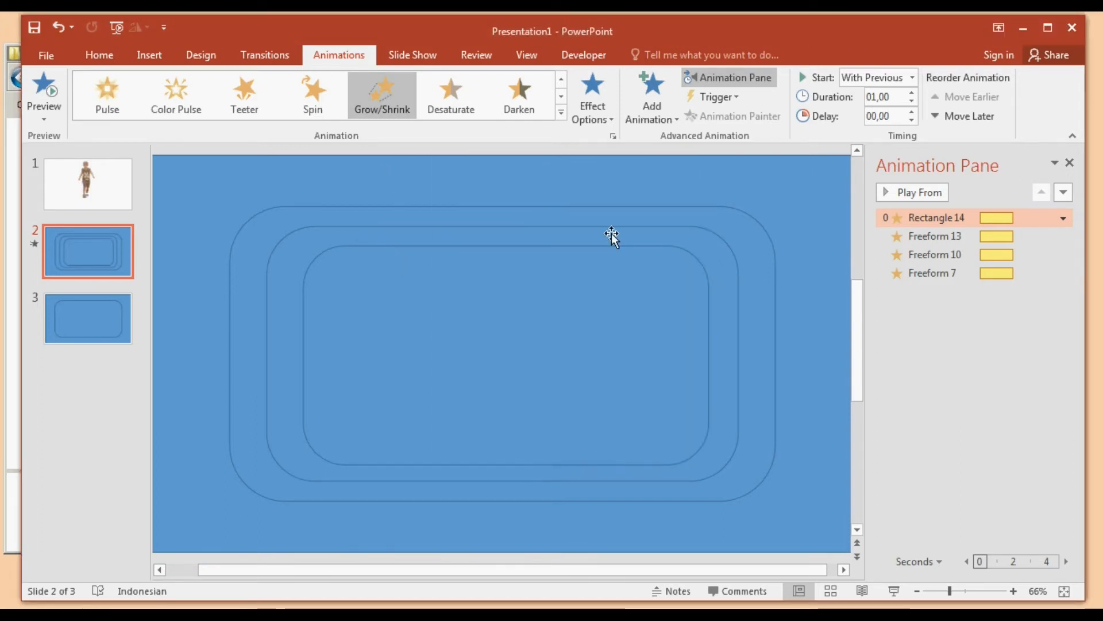
# Step: Narrow the Animation Pane to enlarge the slide area and preview the slide's animations
pyautogui.moveTo(865, 276); pyautogui.dragTo(921, 277)
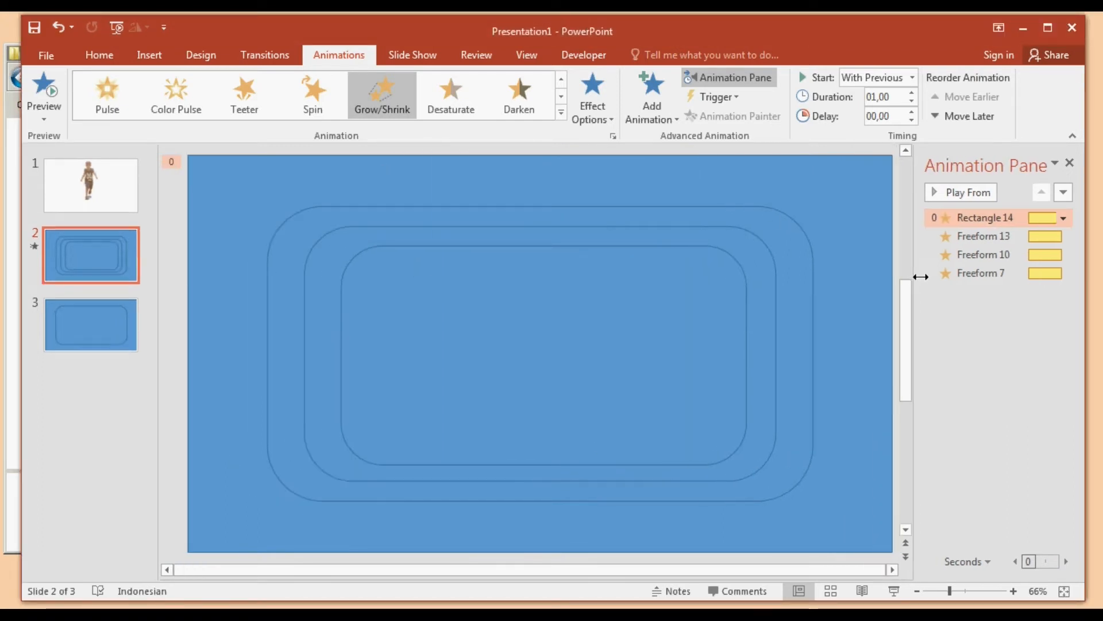
pyautogui.click(54, 87)
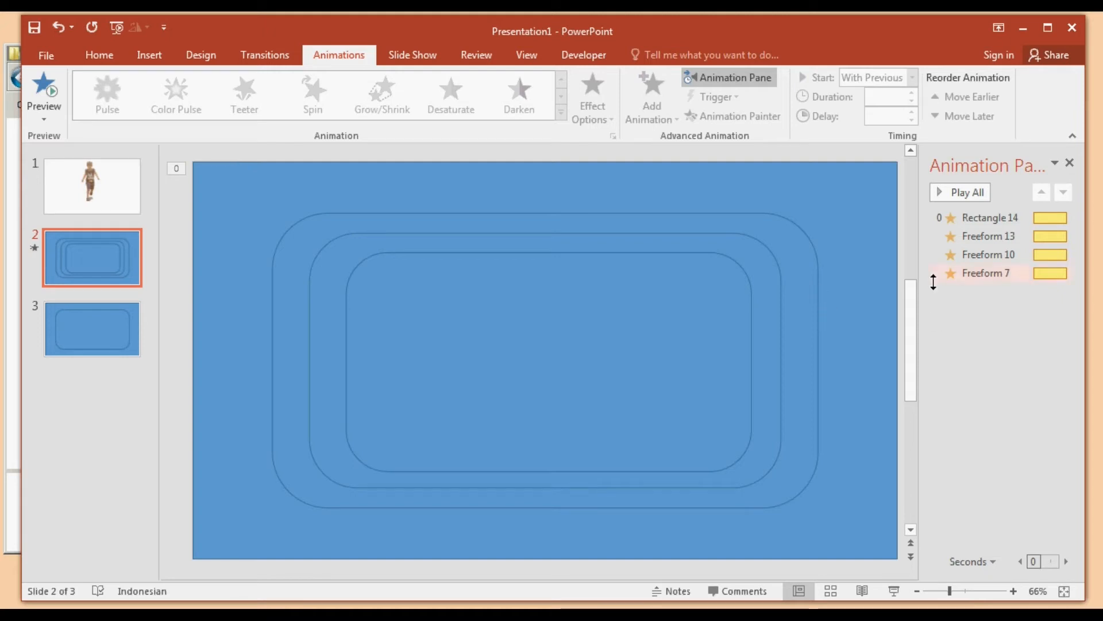
pyautogui.moveTo(919, 280); pyautogui.dragTo(909, 282)
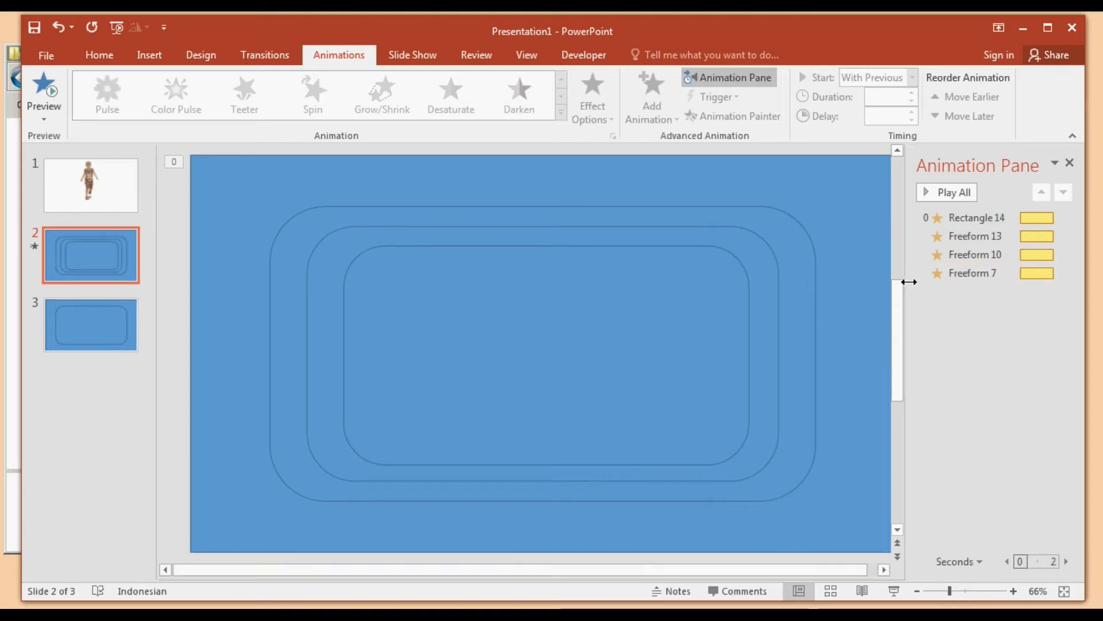
# Step: Add a short start delay to the Freeform 13 animation
pyautogui.click(1033, 236)
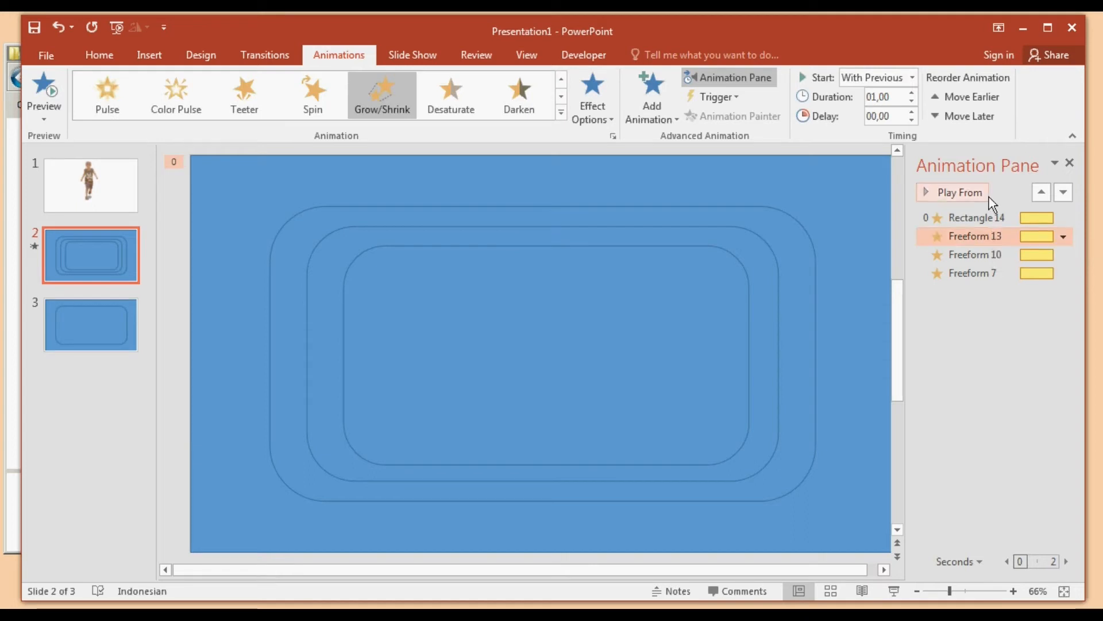
pyautogui.click(912, 112)
pyautogui.click(901, 115)
pyautogui.click(902, 115)
pyautogui.press('BackSpace')
# Step: Set the start delay of the Freeform 10 animation to 0.4 seconds
pyautogui.click(958, 253)
pyautogui.click(900, 116)
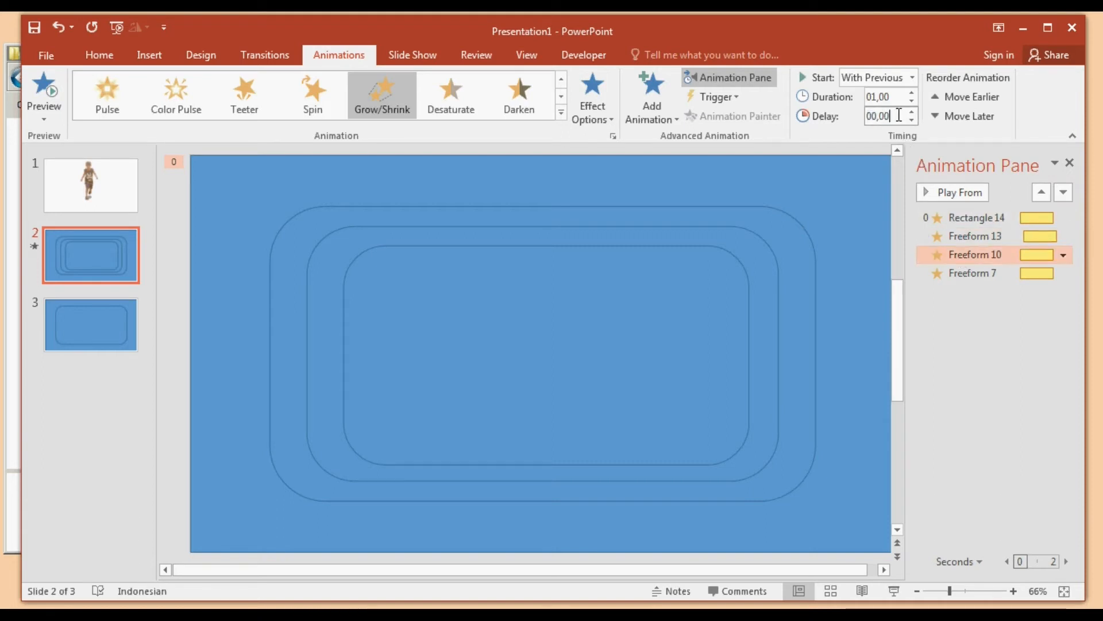
pyautogui.press('BackSpace')
pyautogui.press('BackSpace')
pyautogui.write('2')
pyautogui.press('Return')
pyautogui.press('BackSpace')
pyautogui.press('BackSpace')
pyautogui.write('4')
pyautogui.press('Return')
# Step: Set the start delay of the Freeform 7 animation to 0.60 seconds and preview the slide's animations
pyautogui.click(977, 275)
pyautogui.click(895, 117)
pyautogui.click(895, 117)
pyautogui.press('BackSpace')
pyautogui.press('BackSpace')
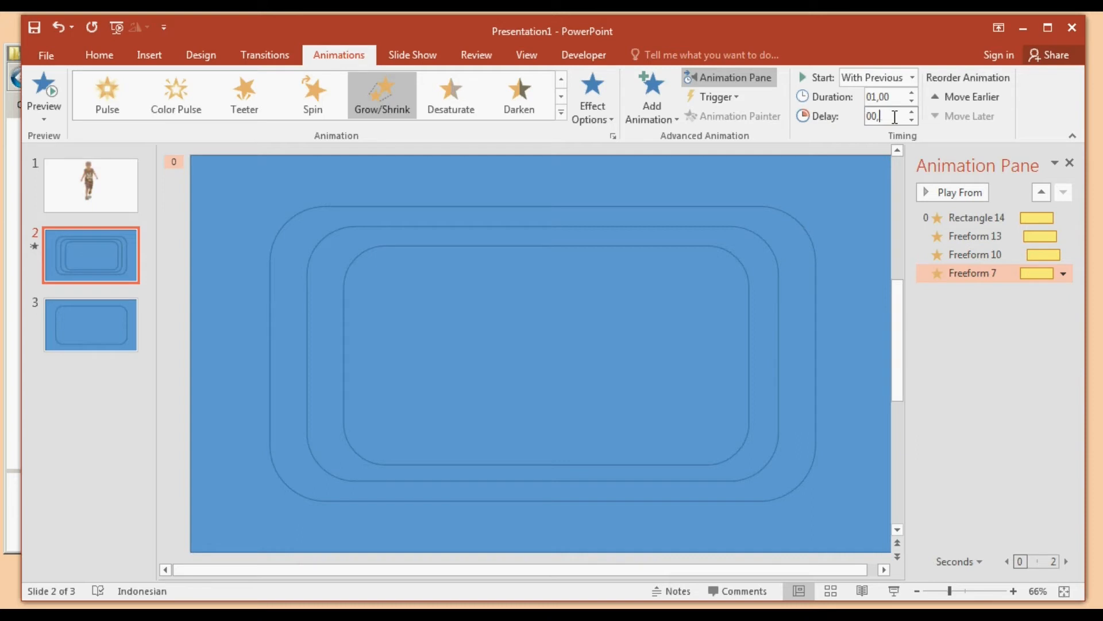
pyautogui.write('6')
pyautogui.write('0')
pyautogui.click(177, 228)
pyautogui.click(49, 101)
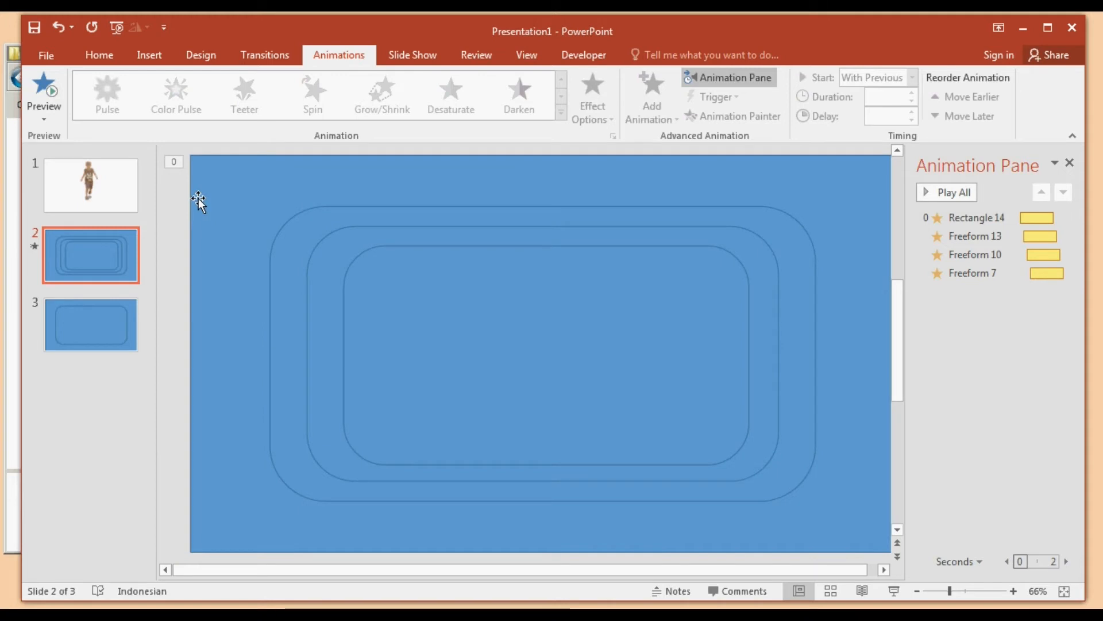
# Step: Select all the frames and the central rectangle on slide 2 and remove their outlines
pyautogui.keyDown('ctrl'); pyautogui.scroll(-2, 199, 202); pyautogui.keyUp('ctrl')
pyautogui.moveTo(225, 165)
pyautogui.mouseDown()
pyautogui.moveTo(493, 305)
pyautogui.moveTo(829, 547)
pyautogui.mouseUp()
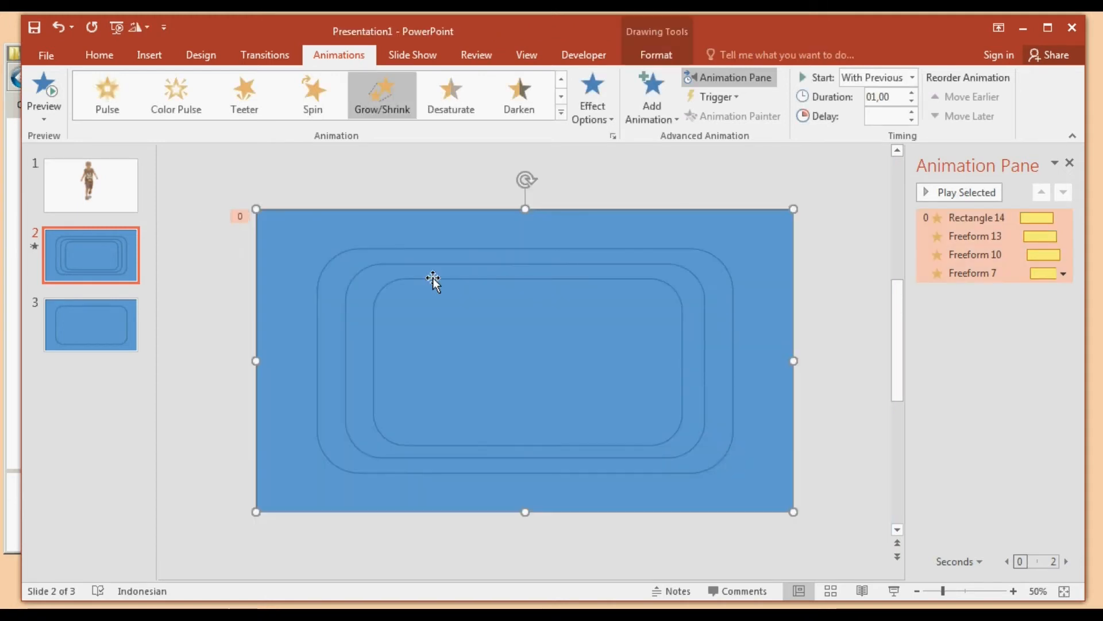
pyautogui.click(648, 54)
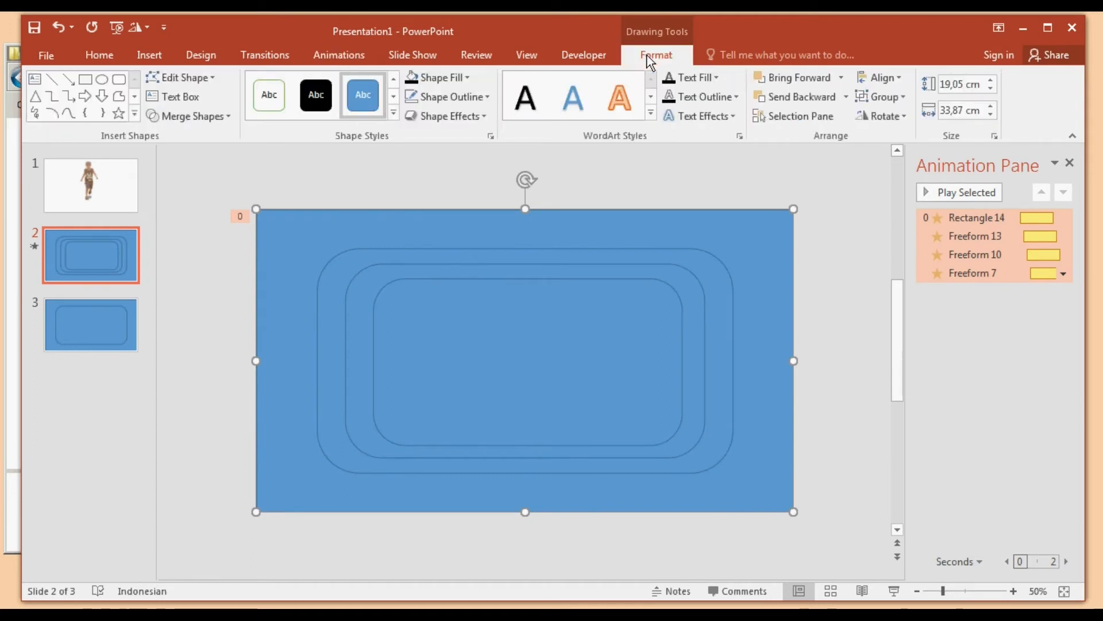
pyautogui.click(477, 98)
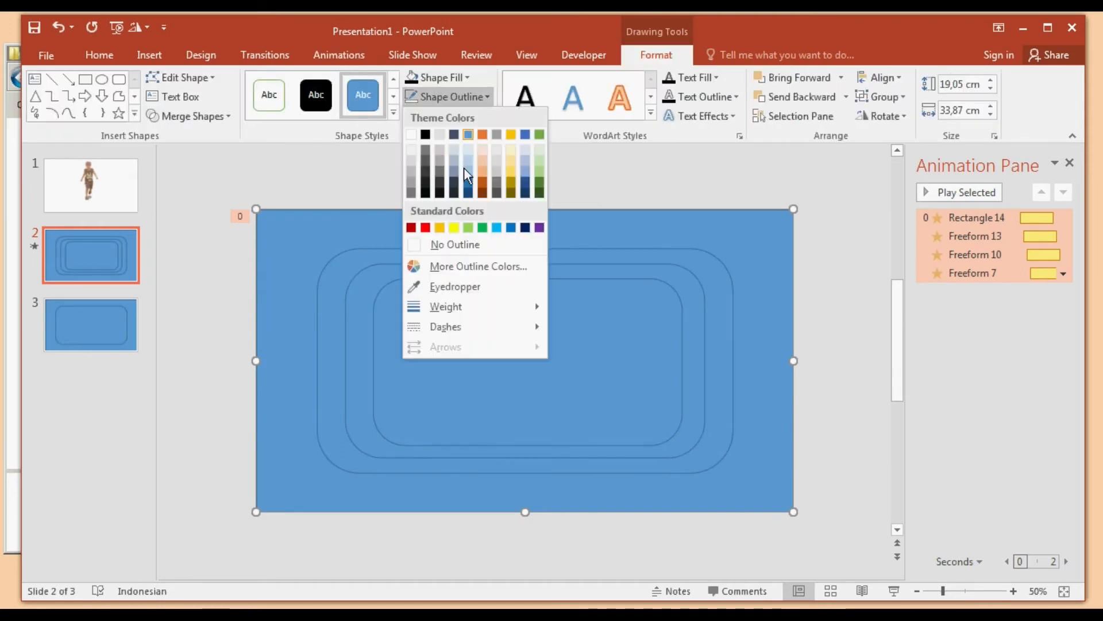
pyautogui.click(472, 246)
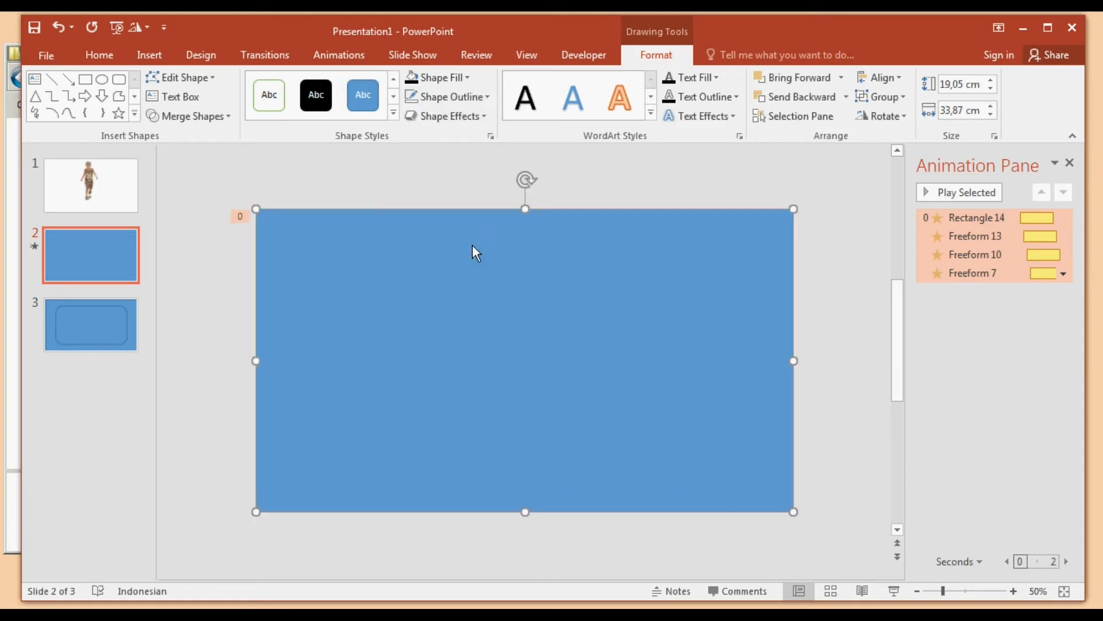
# Step: Close the Animation Pane and give all the selected shapes a slide background fill
pyautogui.click(1070, 165)
pyautogui.rightClick(790, 274)
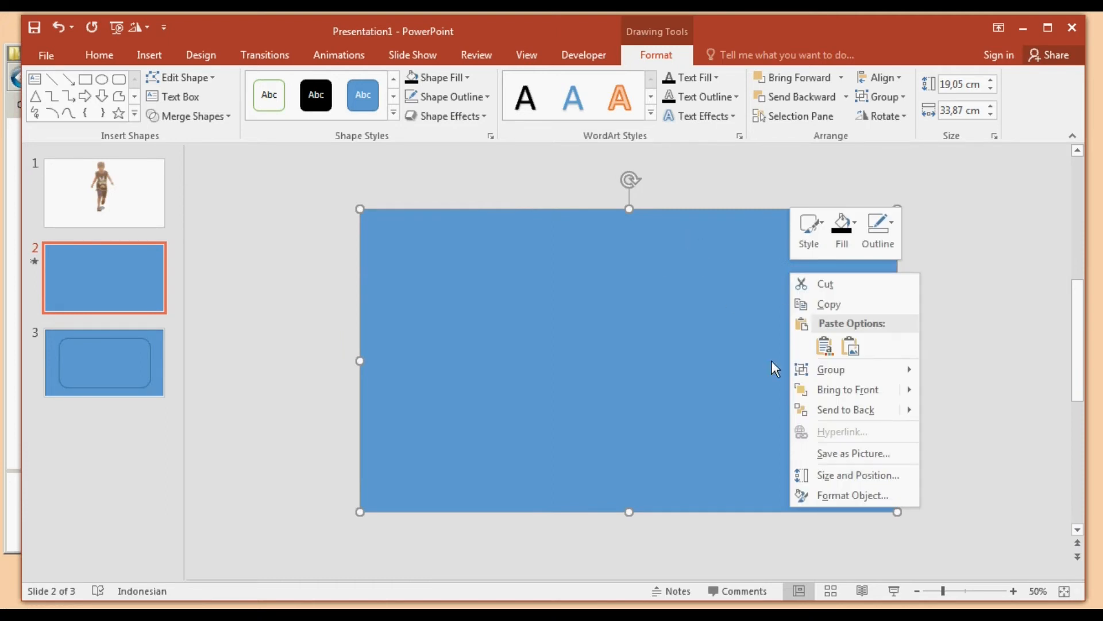
pyautogui.click(859, 496)
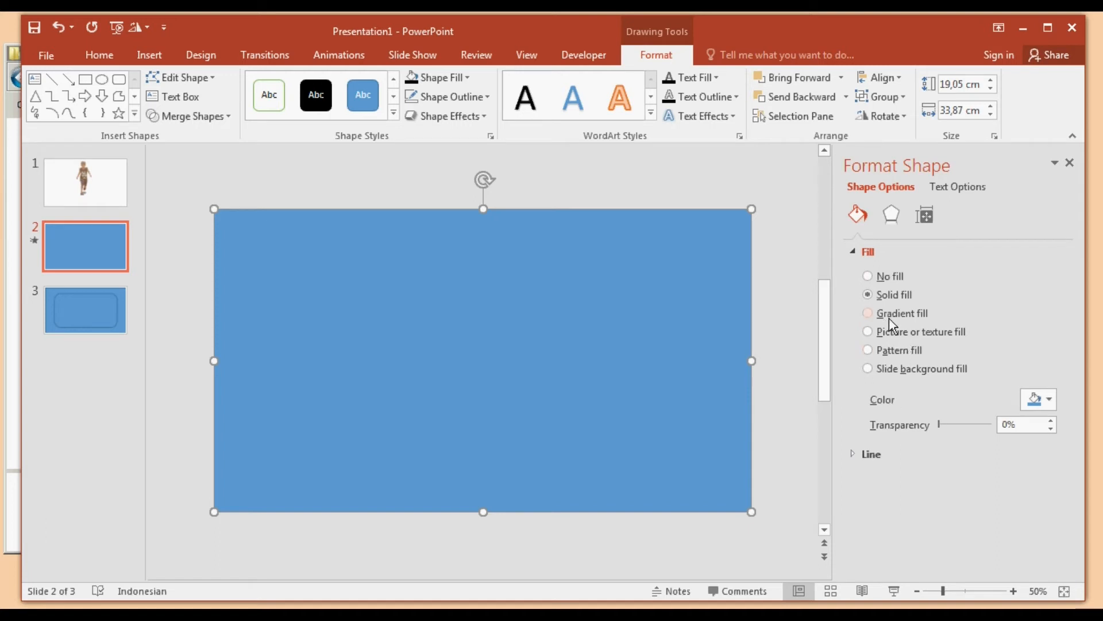
pyautogui.click(912, 370)
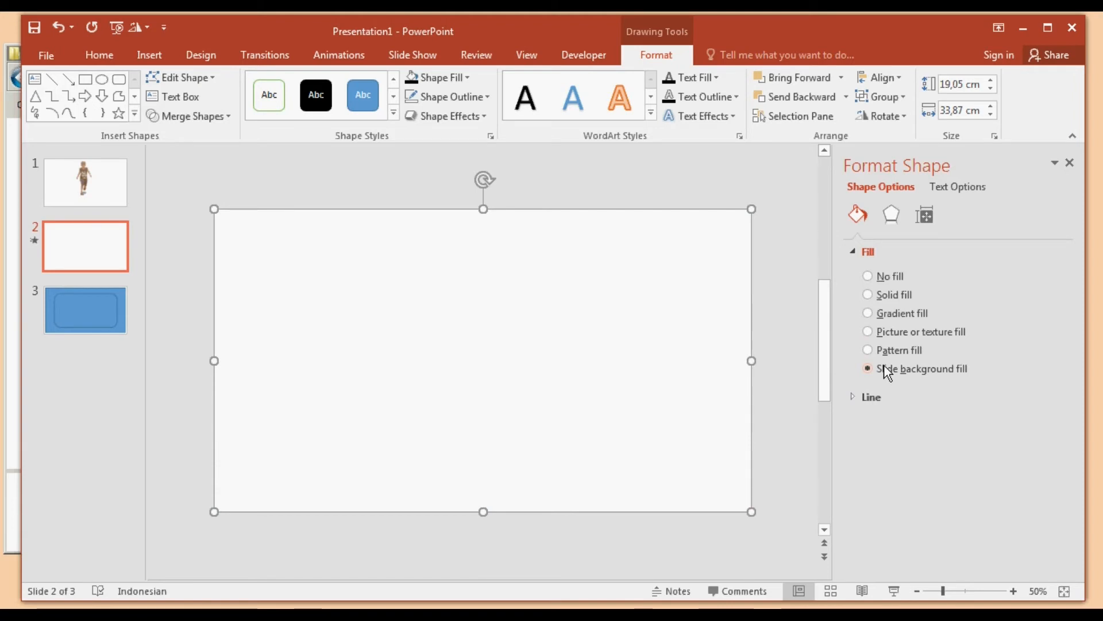
# Step: Fill the background of slide 2 with the picture road-381227_1920.jpg
pyautogui.click(794, 338)
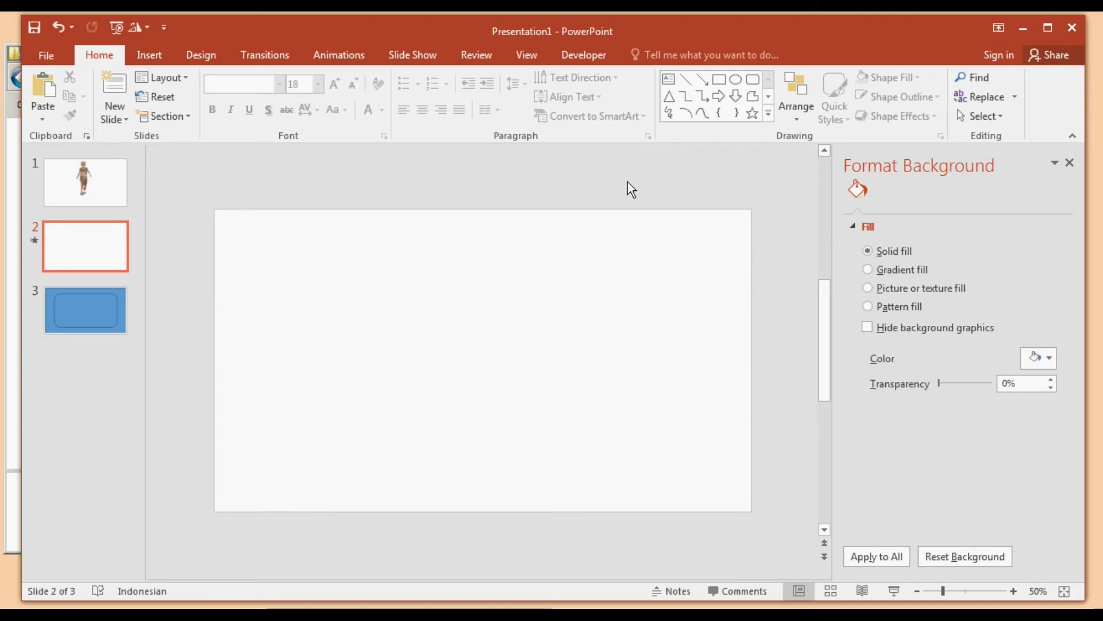
pyautogui.rightClick(577, 172)
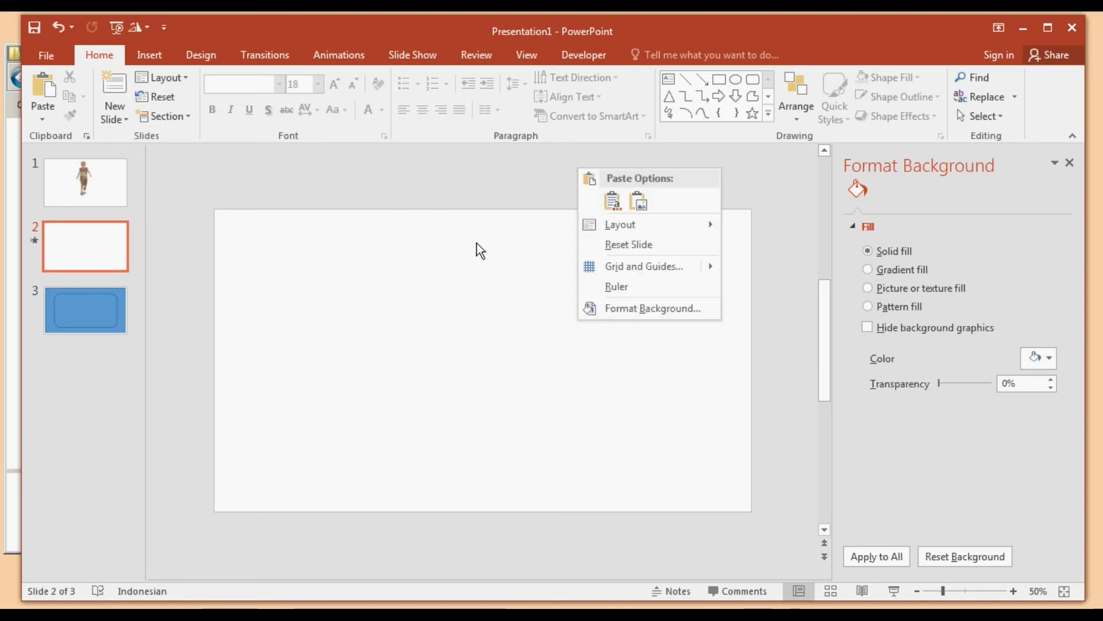
pyautogui.rightClick(506, 170)
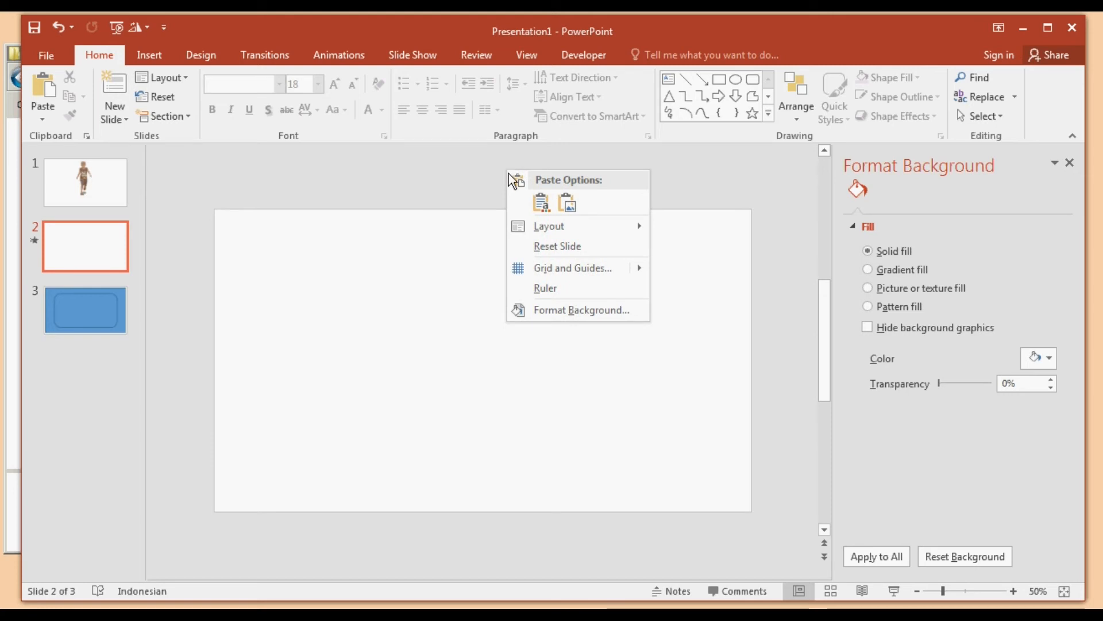
pyautogui.click(566, 311)
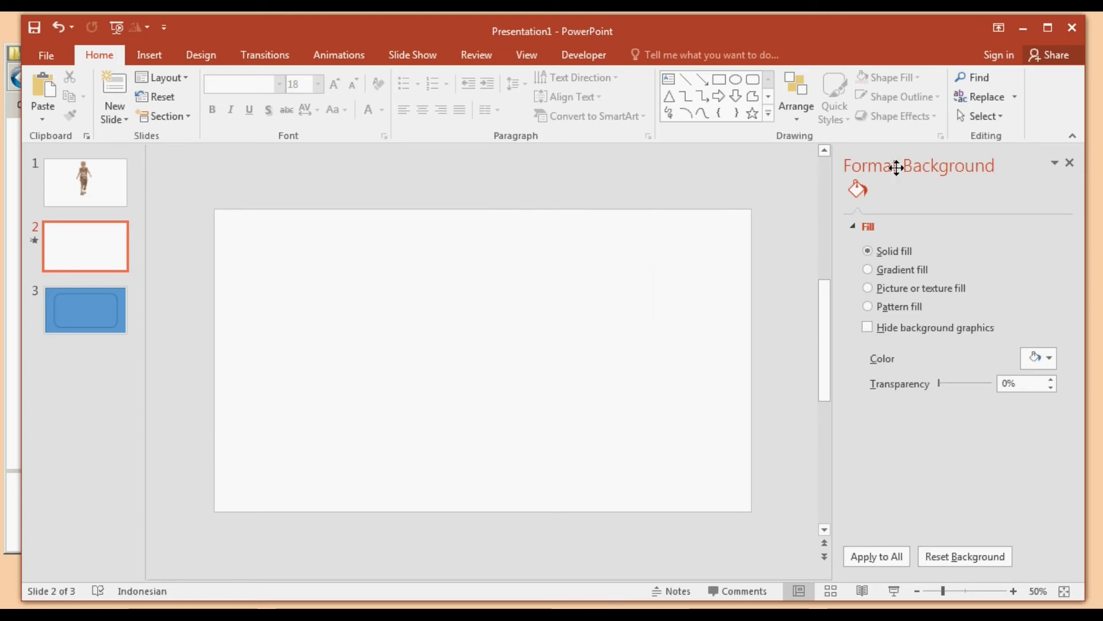
pyautogui.click(900, 289)
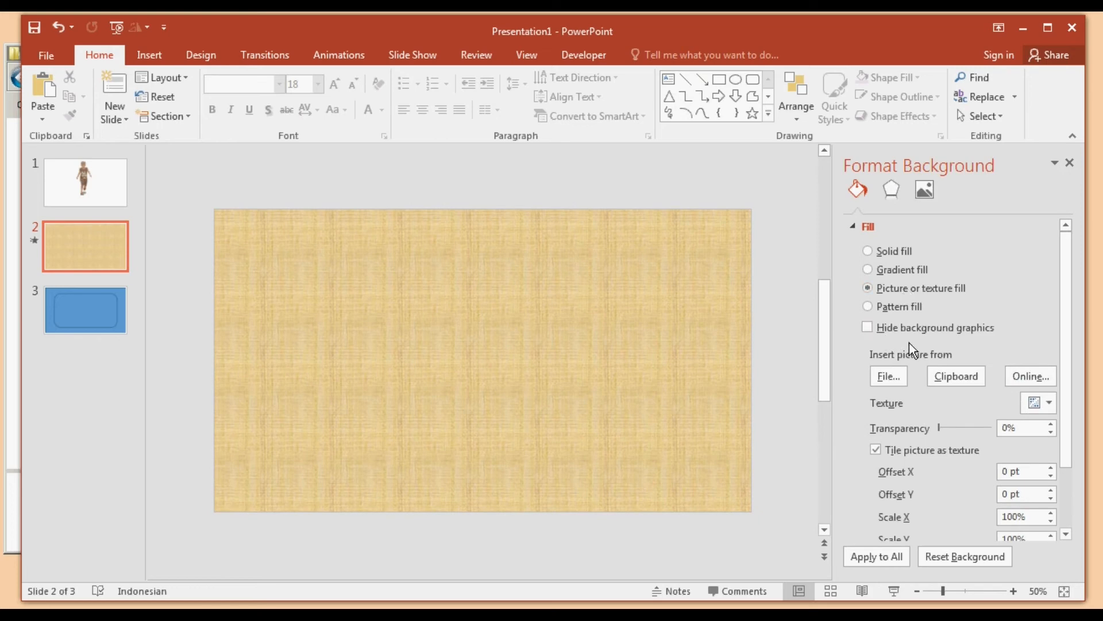
pyautogui.click(889, 376)
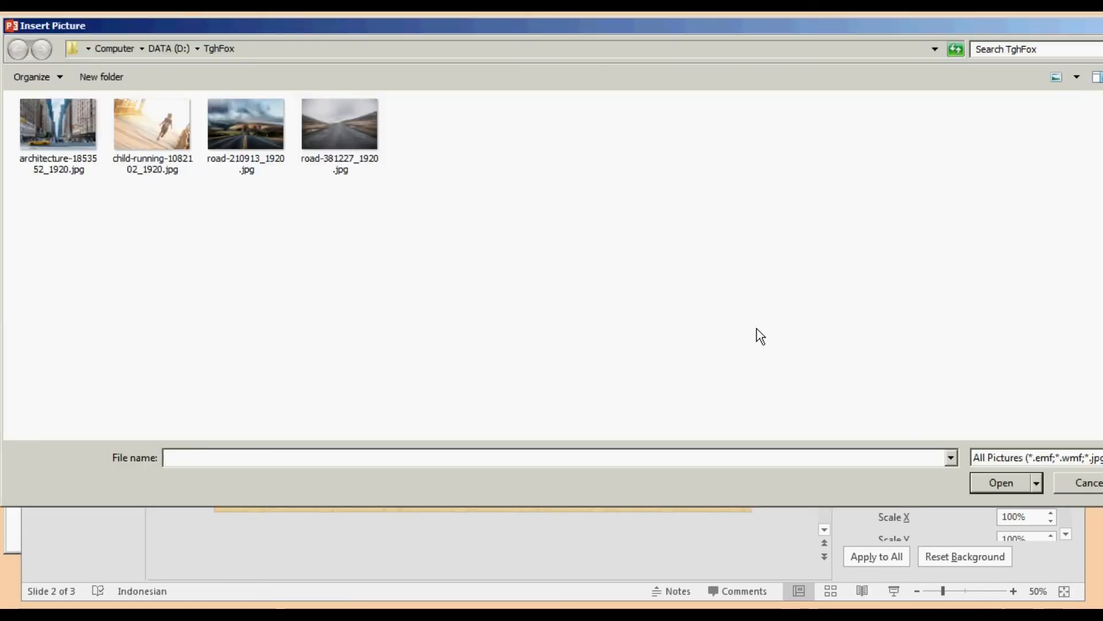
pyautogui.click(344, 142)
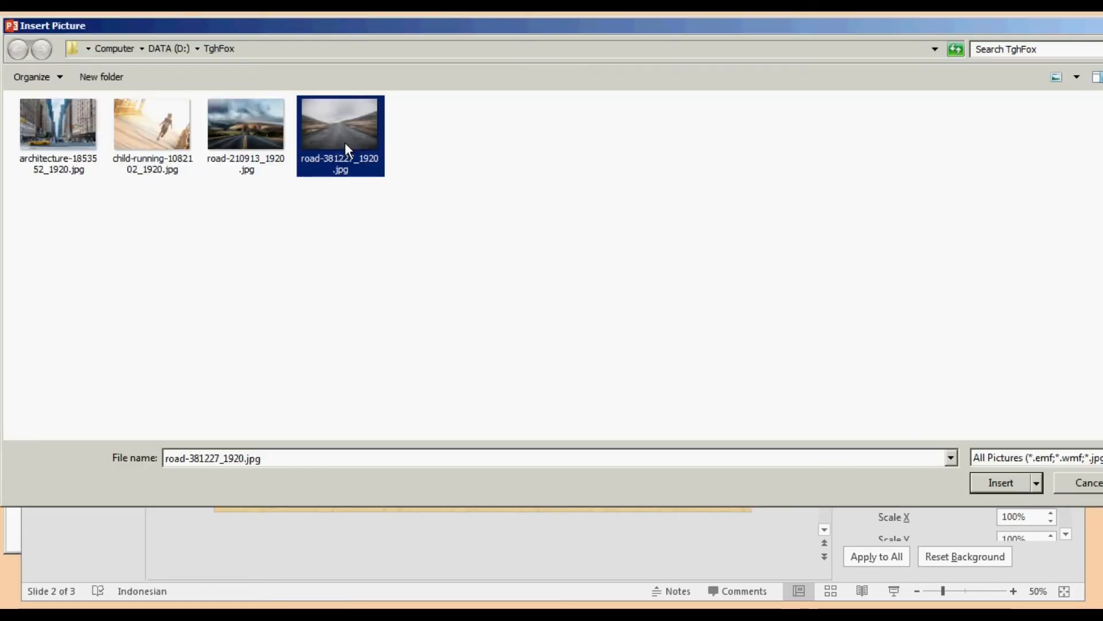
pyautogui.click(1003, 484)
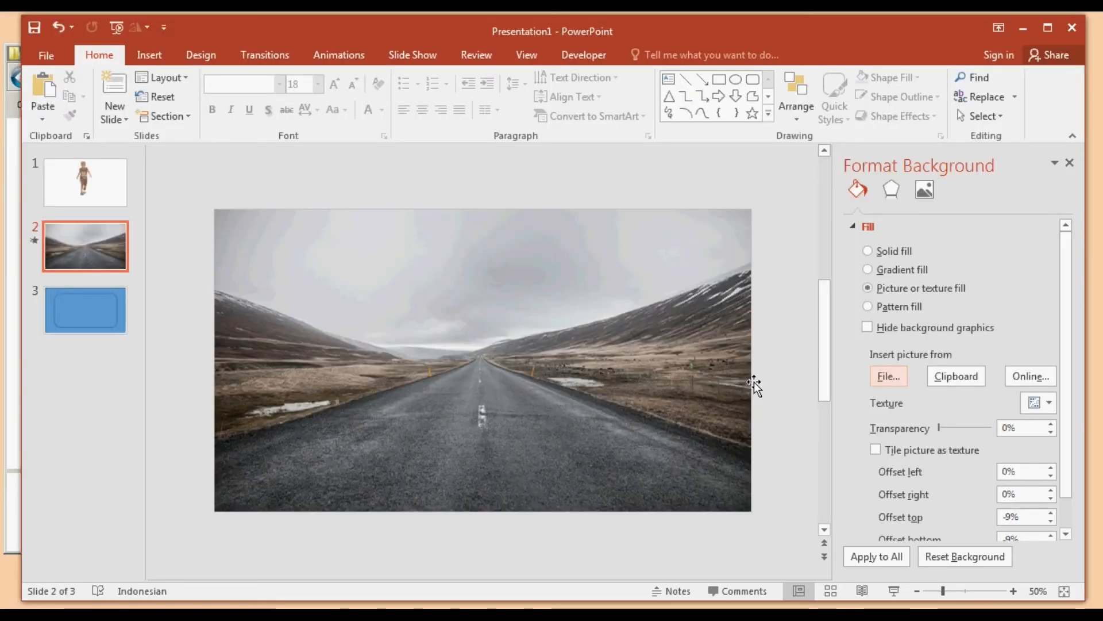